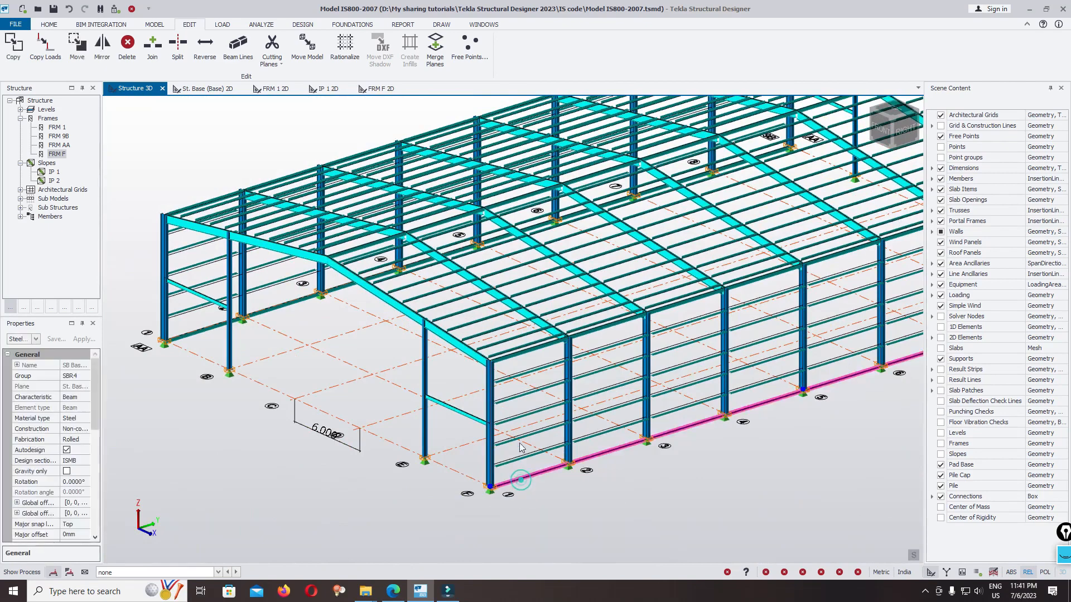
Step: Delete the five longitudinal beams running the building's full length at both column bases, both eaves and the ridge
{"action": "left_click", "coordinate": [524, 355]}
{"action": "right_click_drag", "start_coordinate": [383, 262], "coordinate": [440, 286]}
{"action": "left_click", "coordinate": [444, 251]}
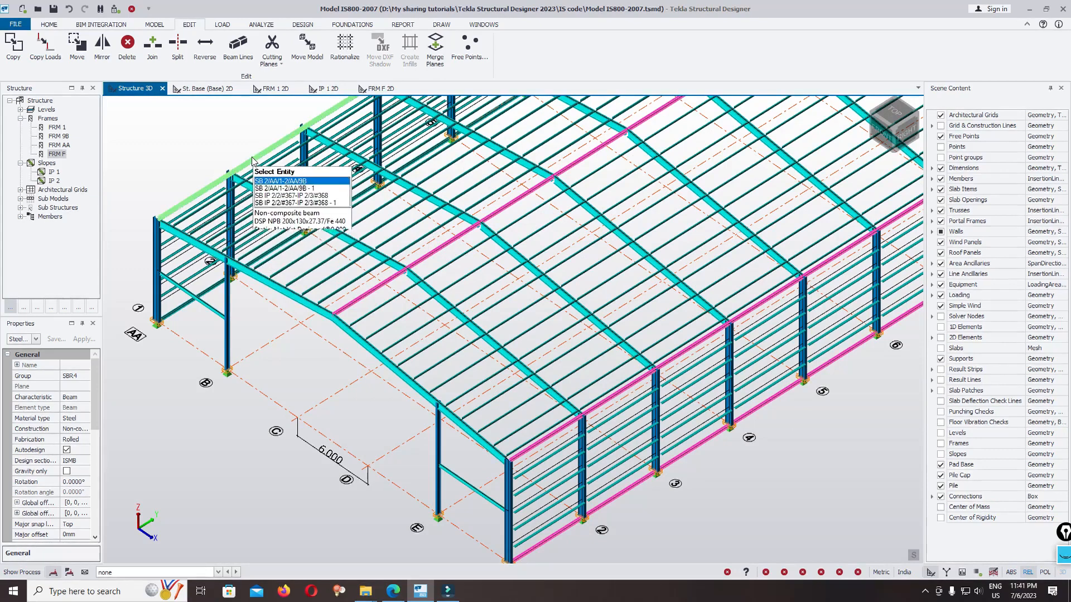
{"action": "left_click", "coordinate": [247, 169]}
{"action": "left_click", "coordinate": [187, 310]}
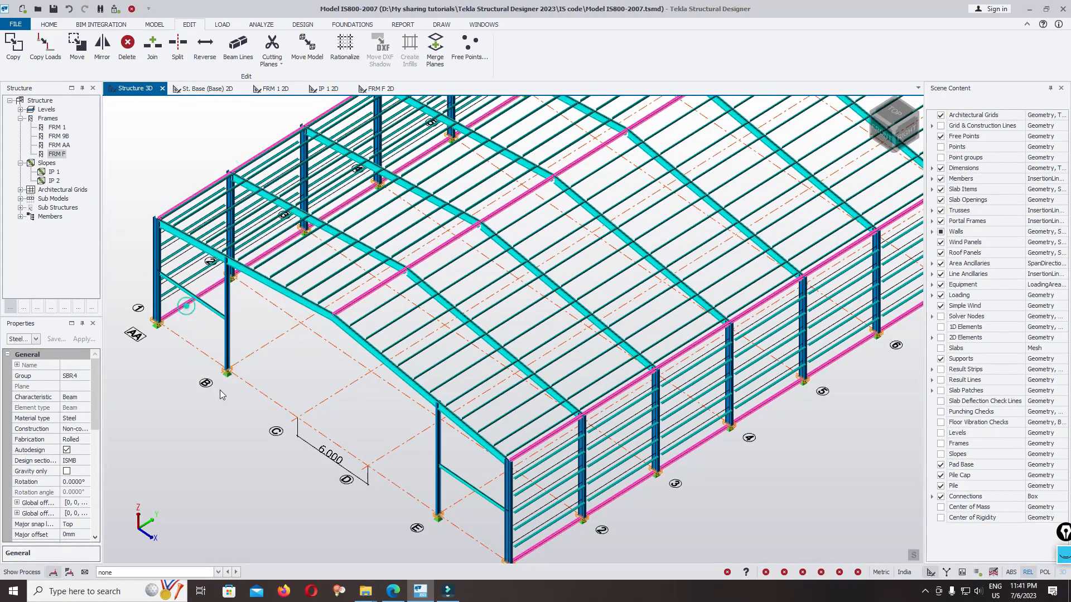
{"action": "left_click", "coordinate": [127, 43]}
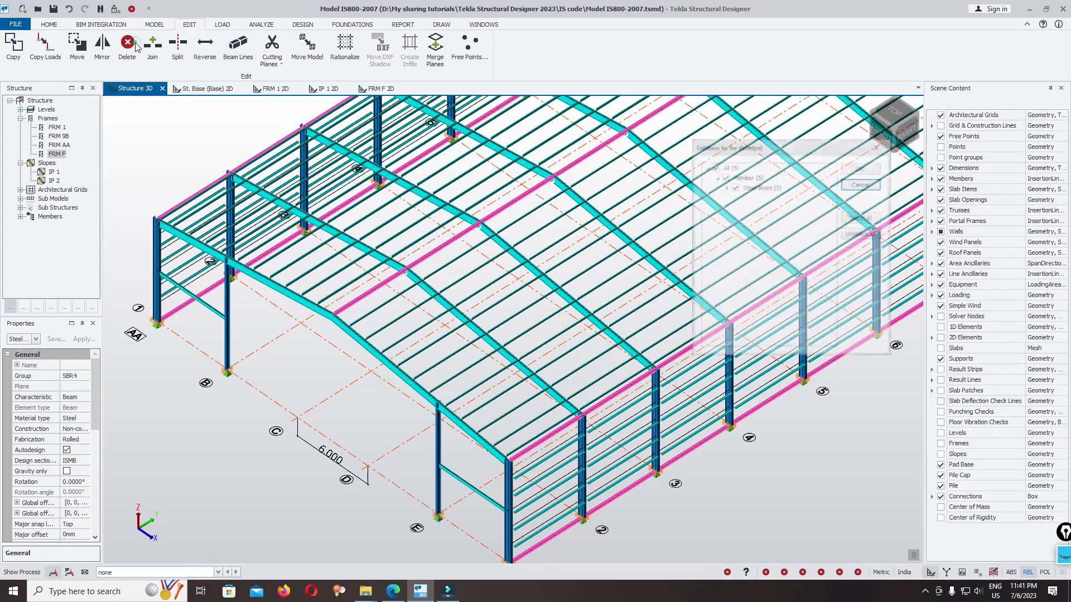
{"action": "left_click", "coordinate": [869, 171]}
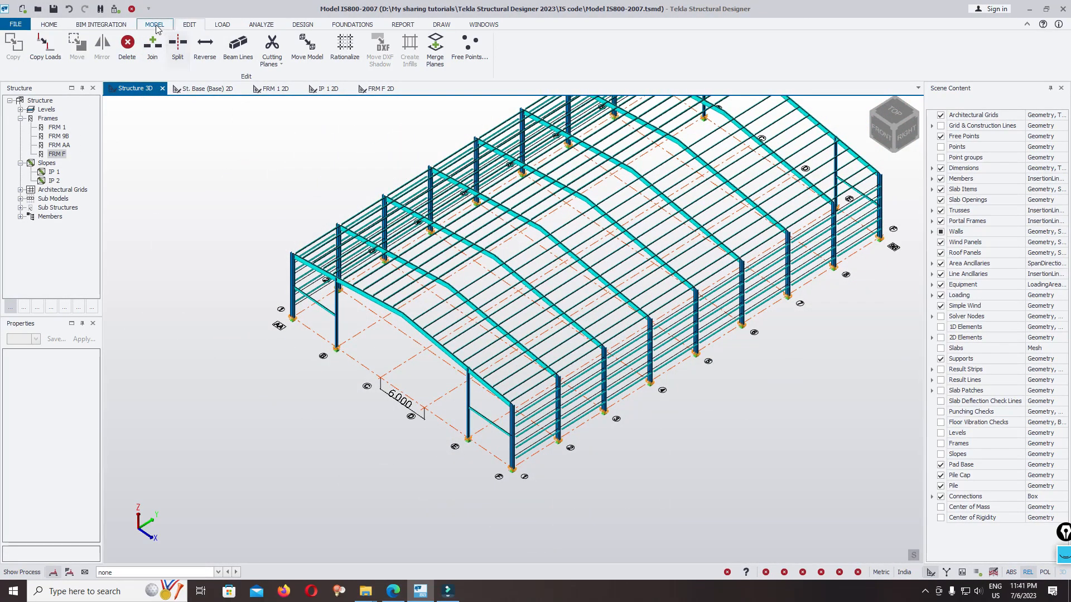
Step: Start a new rolled non-composite steel beam and set its design section order to DSP NPB
{"action": "left_click", "coordinate": [155, 25]}
{"action": "left_click", "coordinate": [222, 50]}
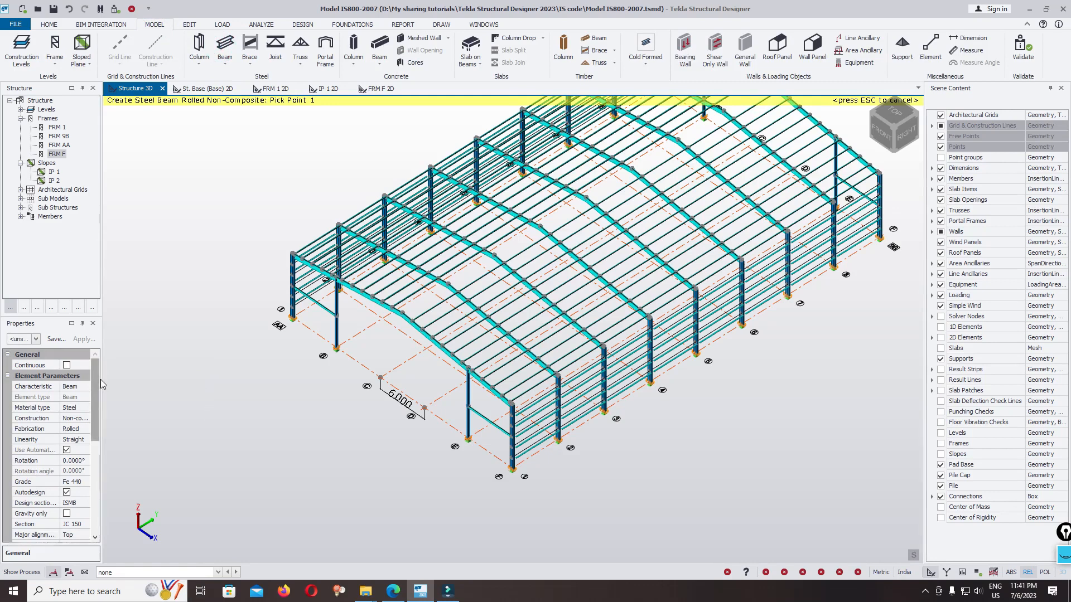
{"action": "left_click_drag", "start_coordinate": [105, 379], "coordinate": [139, 379]}
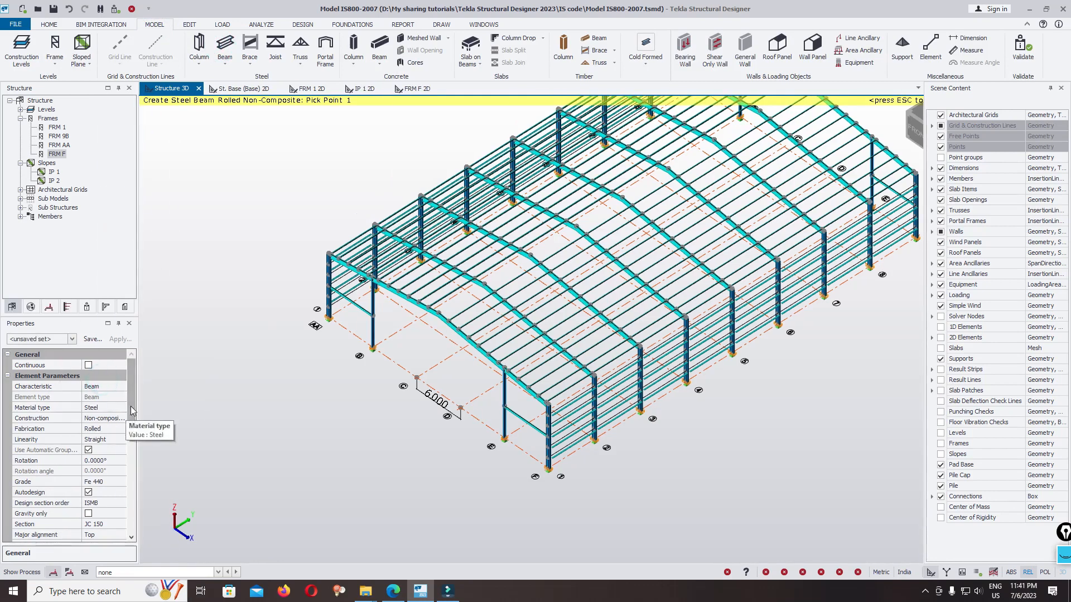
{"action": "left_click", "coordinate": [131, 407]}
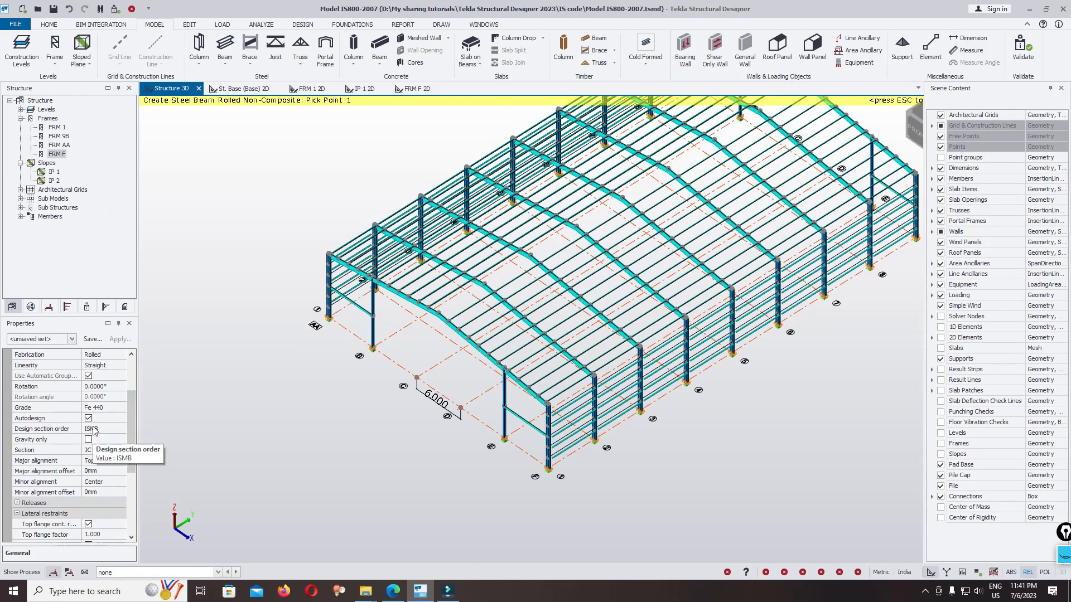
{"action": "left_click", "coordinate": [94, 429]}
{"action": "left_click", "coordinate": [120, 428]}
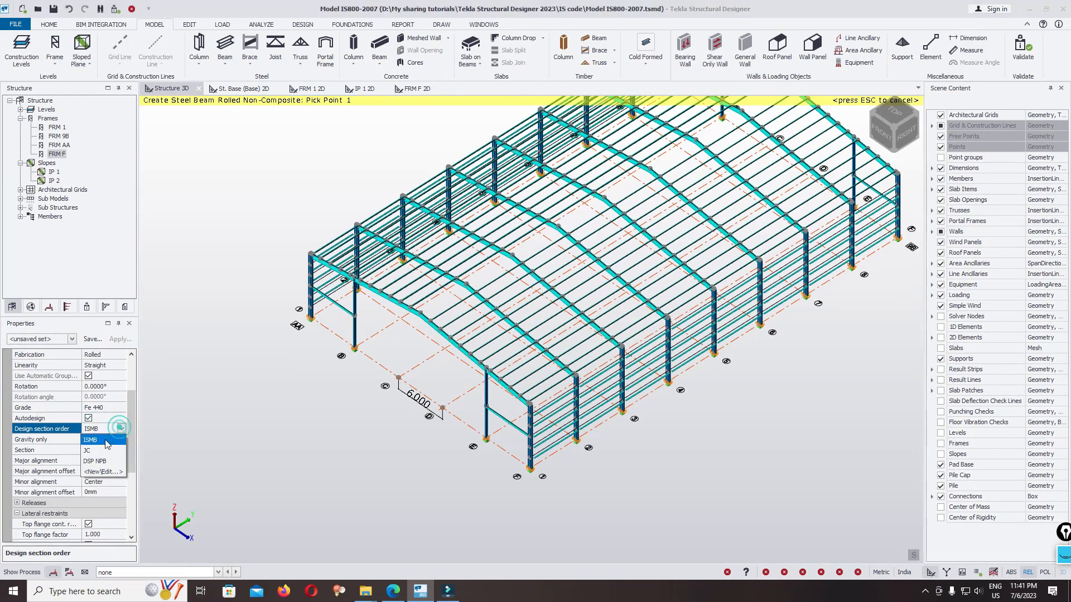
{"action": "left_click", "coordinate": [96, 462]}
Step: Set the beam section to DSP NPB 200x130x27.37 and turn off the continuous restraint of the top flange
{"action": "left_click", "coordinate": [117, 452]}
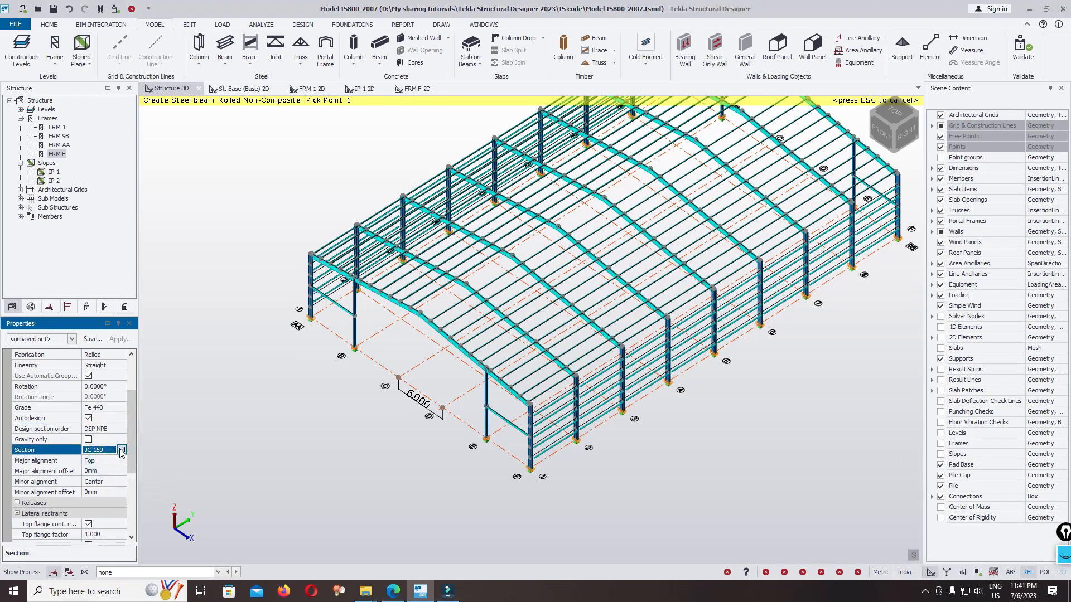
{"action": "left_click", "coordinate": [119, 450]}
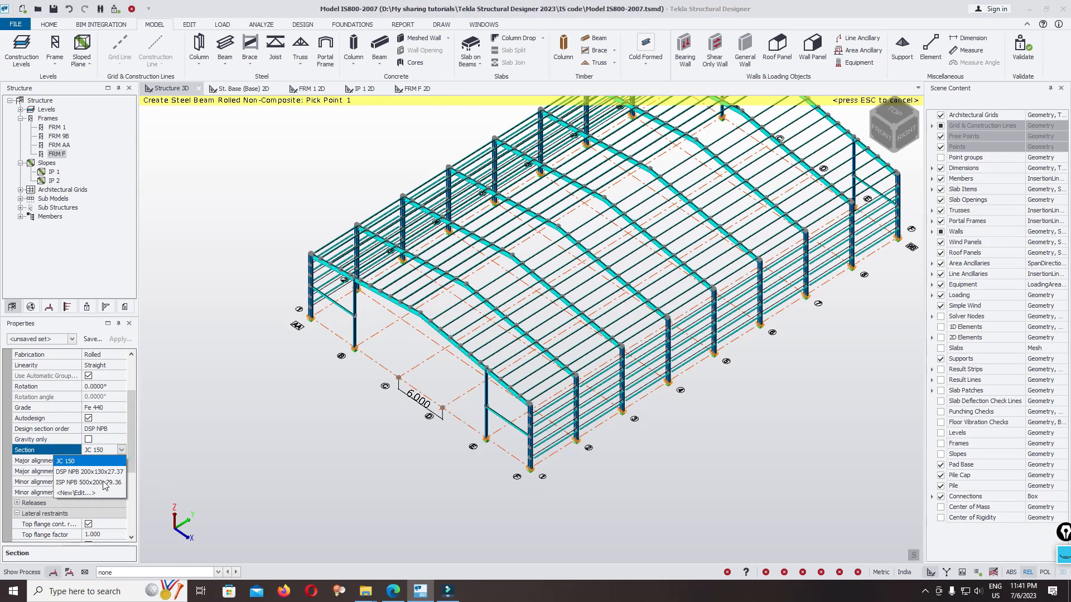
{"action": "left_click", "coordinate": [98, 471]}
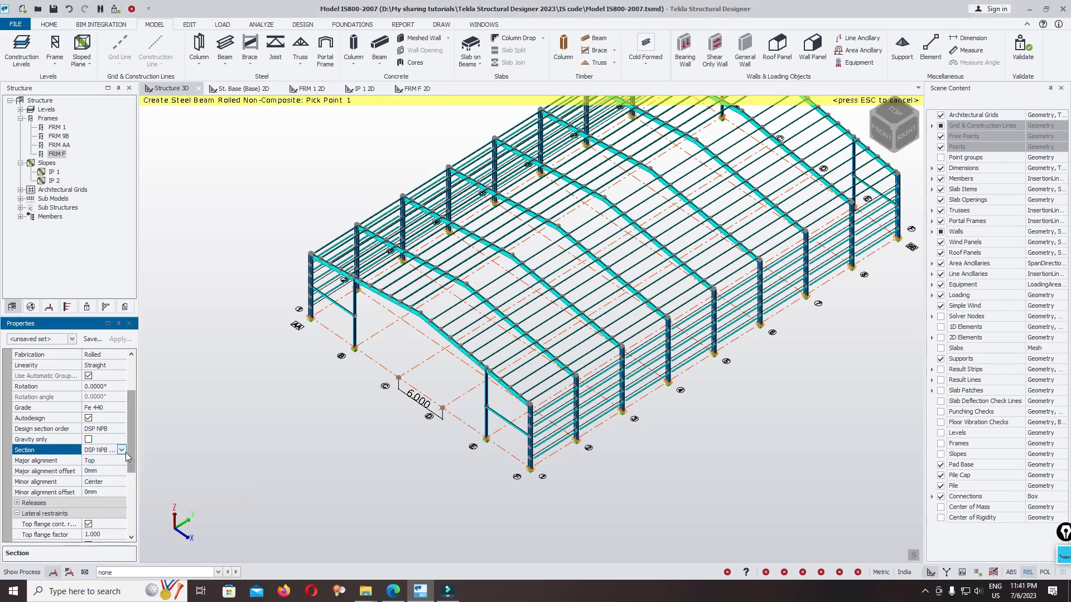
{"action": "scroll", "coordinate": [133, 459], "scroll_direction": "down", "scroll_amount": 2}
{"action": "left_click", "coordinate": [88, 470]}
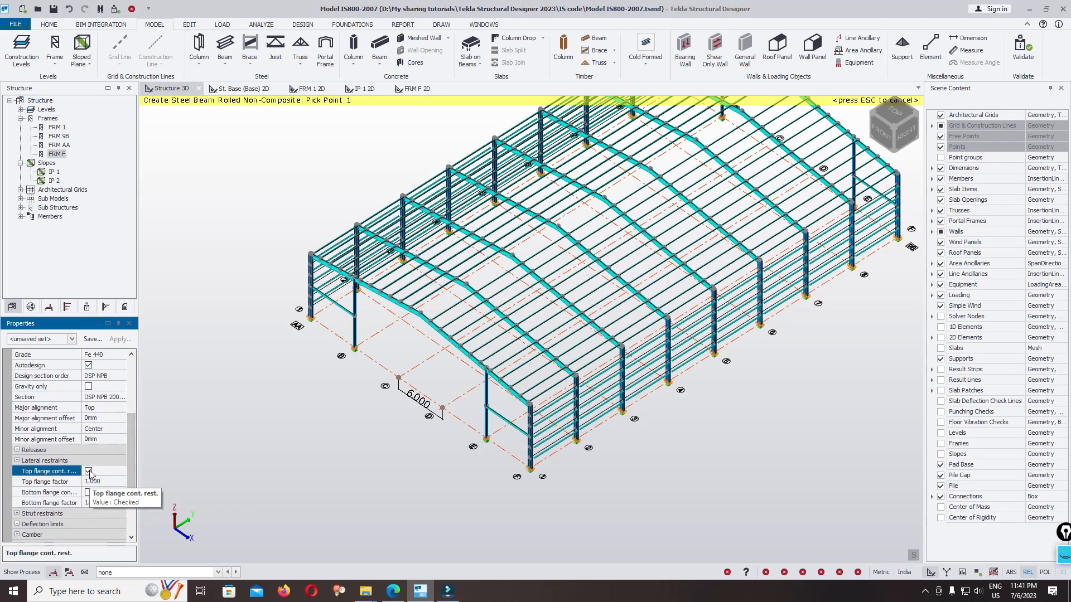
Step: Place beams between frames 1 and 2 at the eaves on grid F, the ridge and the eaves on grid AA
{"action": "scroll", "coordinate": [657, 394], "scroll_direction": "up", "scroll_amount": 5}
{"action": "left_click", "coordinate": [450, 396]}
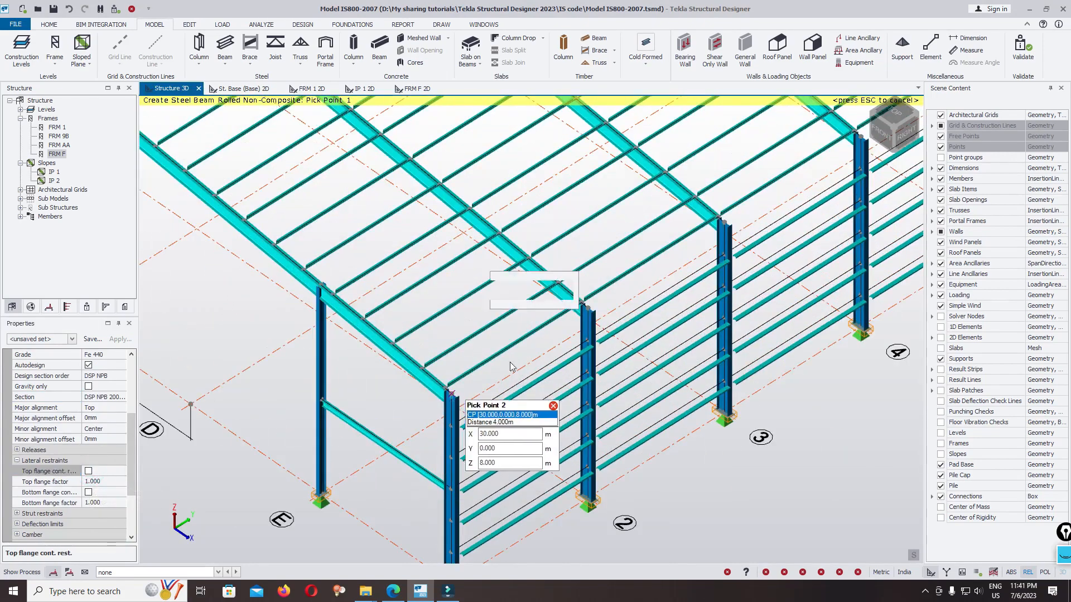
{"action": "left_click", "coordinate": [593, 316]}
{"action": "scroll", "coordinate": [736, 416], "scroll_direction": "down", "scroll_amount": 3}
{"action": "scroll", "coordinate": [381, 249], "scroll_direction": "up", "scroll_amount": 6}
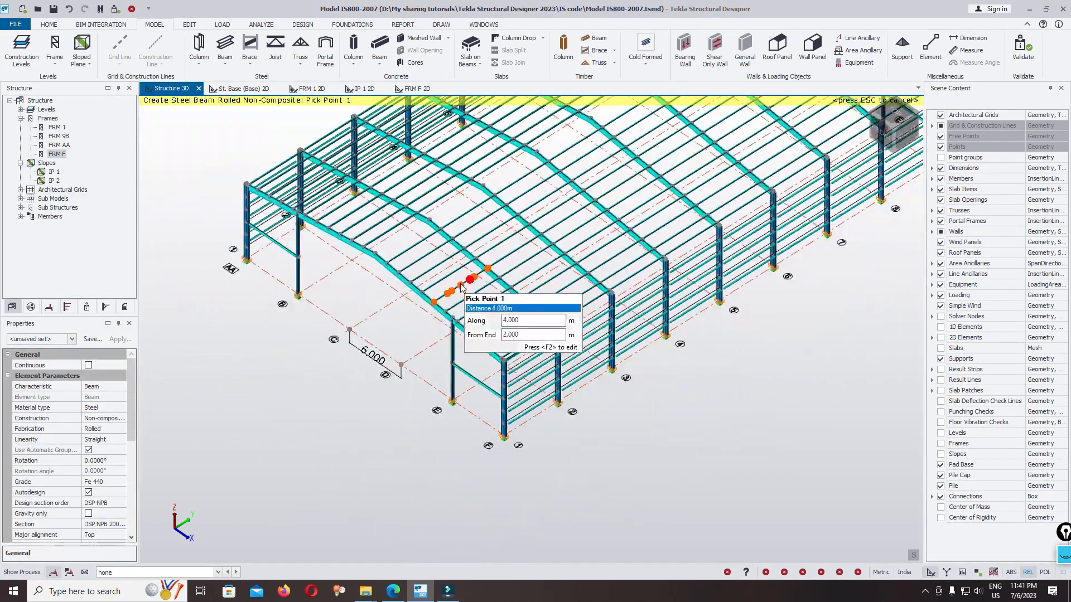
{"action": "left_click", "coordinate": [302, 249]}
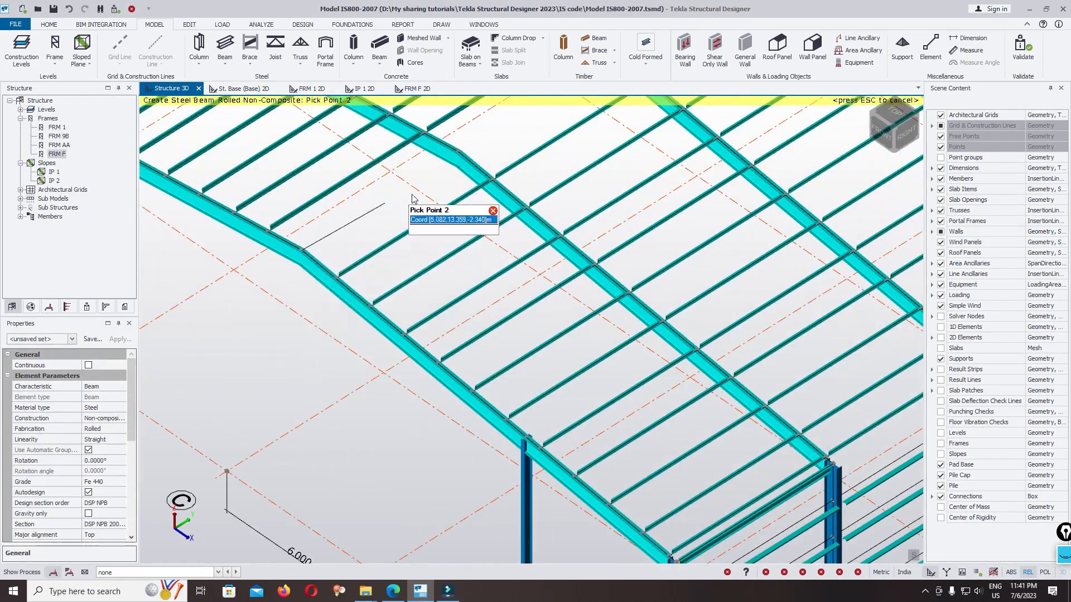
{"action": "left_click", "coordinate": [451, 162]}
{"action": "scroll", "coordinate": [475, 297], "scroll_direction": "down", "scroll_amount": 3}
{"action": "scroll", "coordinate": [477, 301], "scroll_direction": "down", "scroll_amount": 3}
{"action": "scroll", "coordinate": [444, 278], "scroll_direction": "up", "scroll_amount": 6}
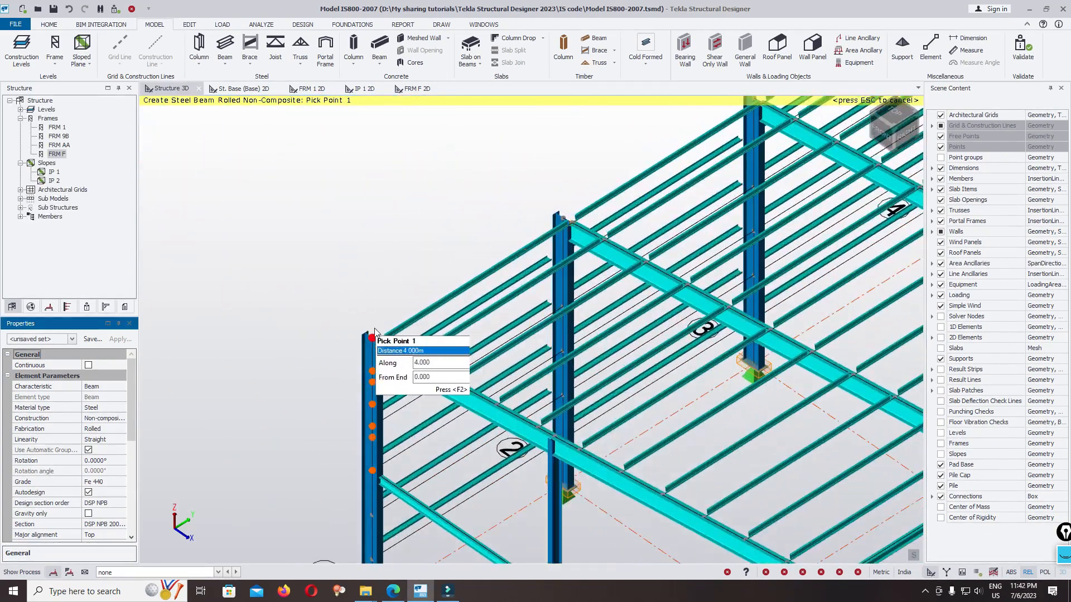
{"action": "left_click", "coordinate": [372, 337]}
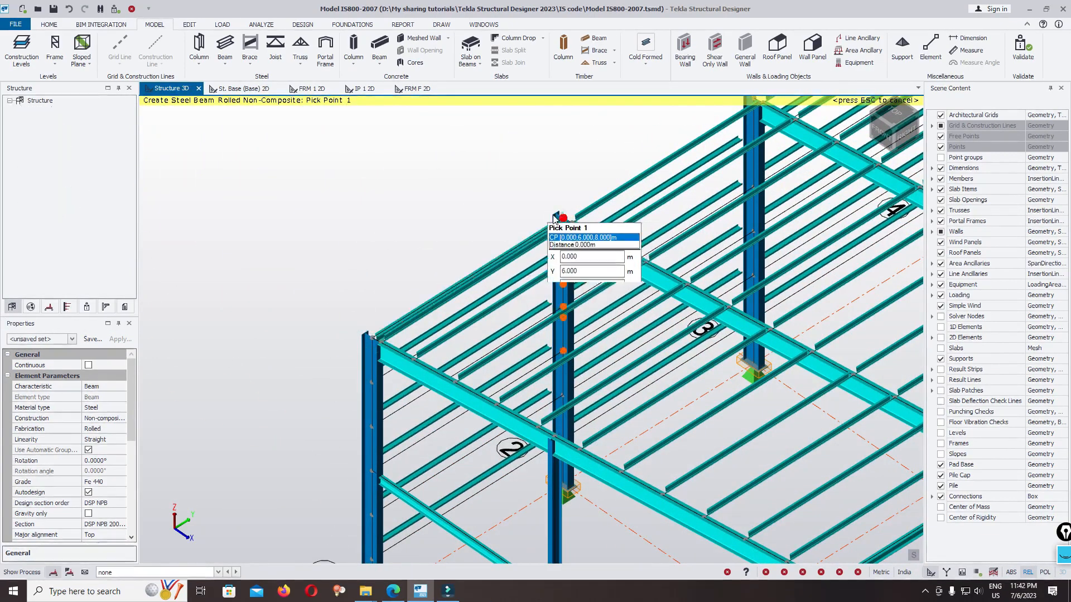
{"action": "key", "text": "Escape"}
Step: Copy the three new eaves and ridge beams from the first bay into the remaining bays, using the F/1 base node as reference
{"action": "scroll", "coordinate": [533, 235], "scroll_direction": "up", "scroll_amount": 5}
{"action": "left_click", "coordinate": [535, 234]}
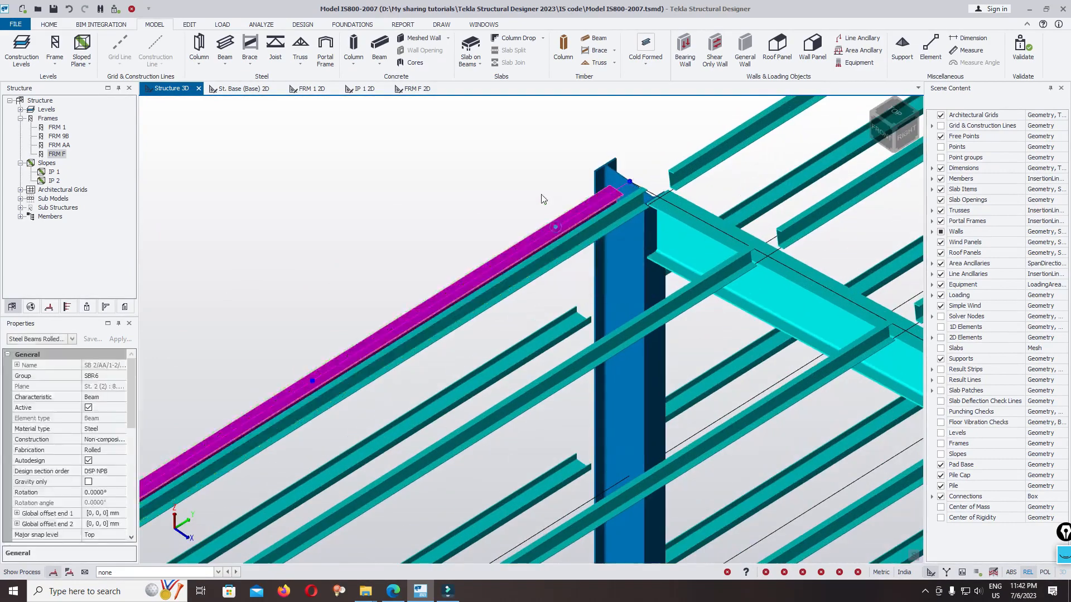
{"action": "scroll", "coordinate": [502, 184], "scroll_direction": "down", "scroll_amount": 5}
{"action": "scroll", "coordinate": [480, 212], "scroll_direction": "up", "scroll_amount": 6}
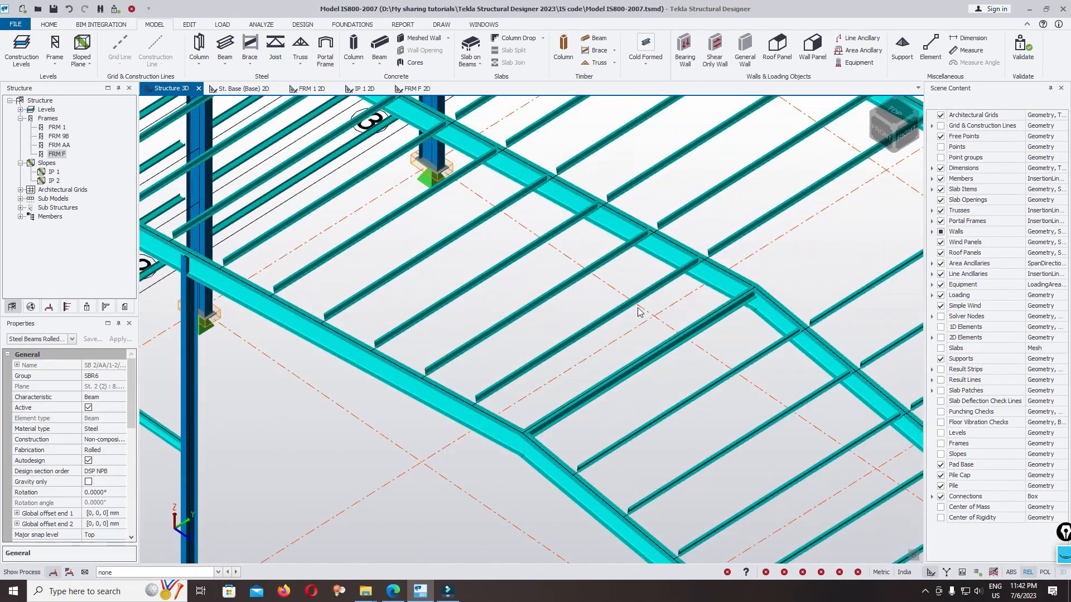
{"action": "left_click", "coordinate": [597, 320], "text": "ctrl"}
{"action": "scroll", "coordinate": [595, 319], "scroll_direction": "down", "scroll_amount": 8}
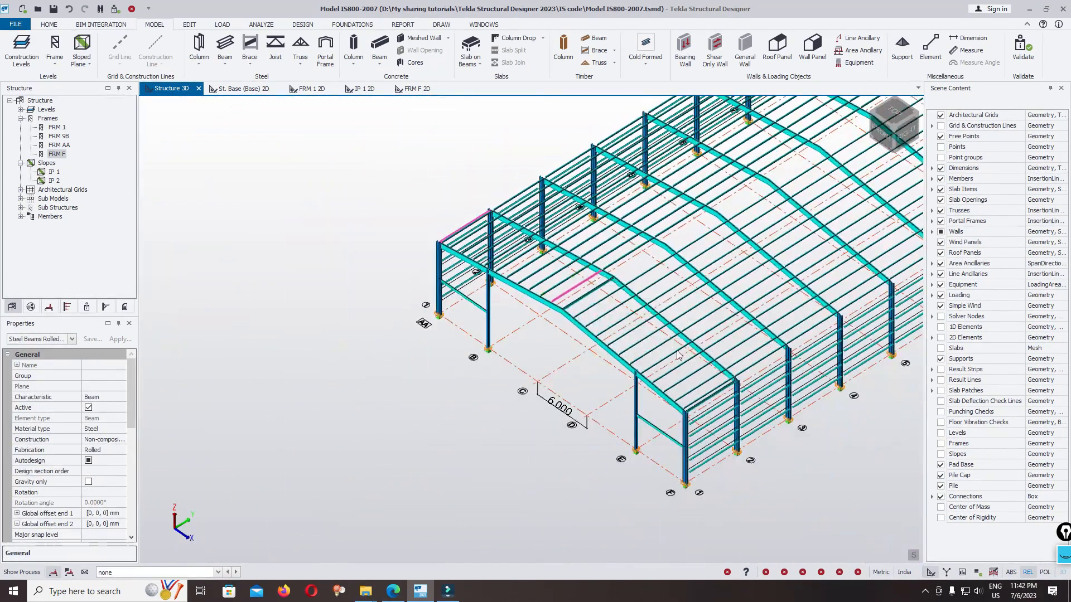
{"action": "scroll", "coordinate": [739, 393], "scroll_direction": "up", "scroll_amount": 7}
{"action": "left_click", "coordinate": [690, 394], "text": "ctrl"}
{"action": "scroll", "coordinate": [629, 388], "scroll_direction": "down", "scroll_amount": 7}
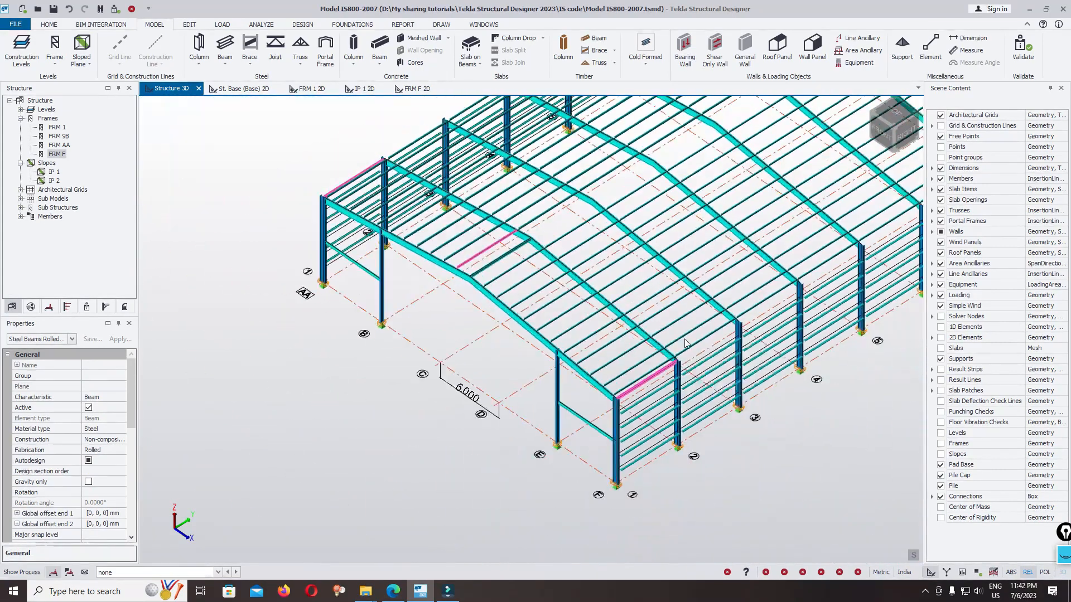
{"action": "scroll", "coordinate": [556, 329], "scroll_direction": "down", "scroll_amount": 2}
{"action": "scroll", "coordinate": [466, 262], "scroll_direction": "up", "scroll_amount": 10}
{"action": "left_click", "coordinate": [450, 308], "text": "ctrl"}
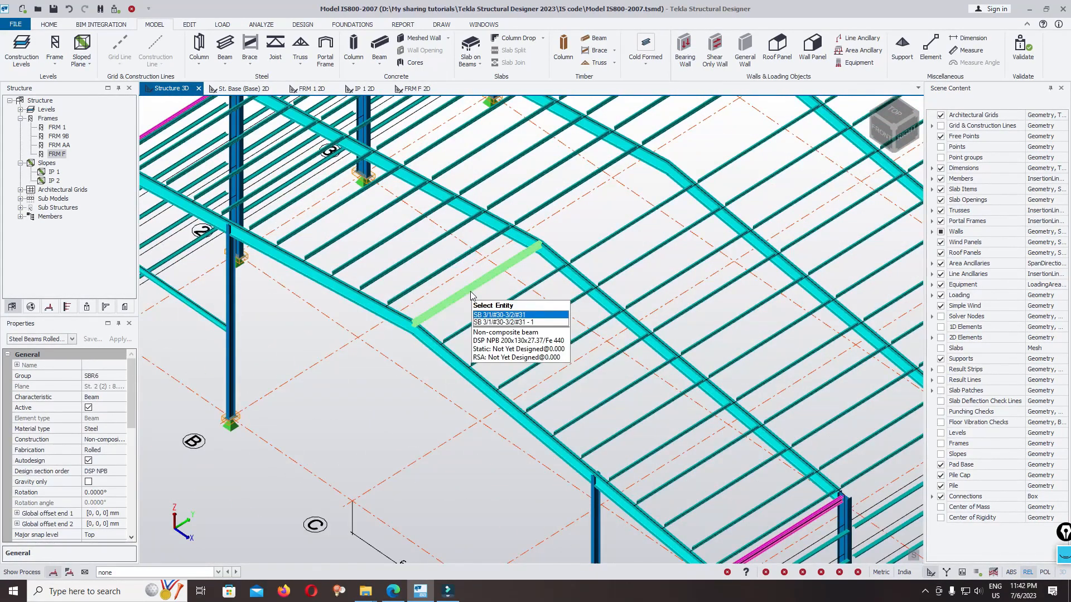
{"action": "left_click", "coordinate": [470, 296], "text": "ctrl"}
{"action": "scroll", "coordinate": [470, 296], "scroll_direction": "down", "scroll_amount": 8}
{"action": "scroll", "coordinate": [578, 350], "scroll_direction": "up", "scroll_amount": 2}
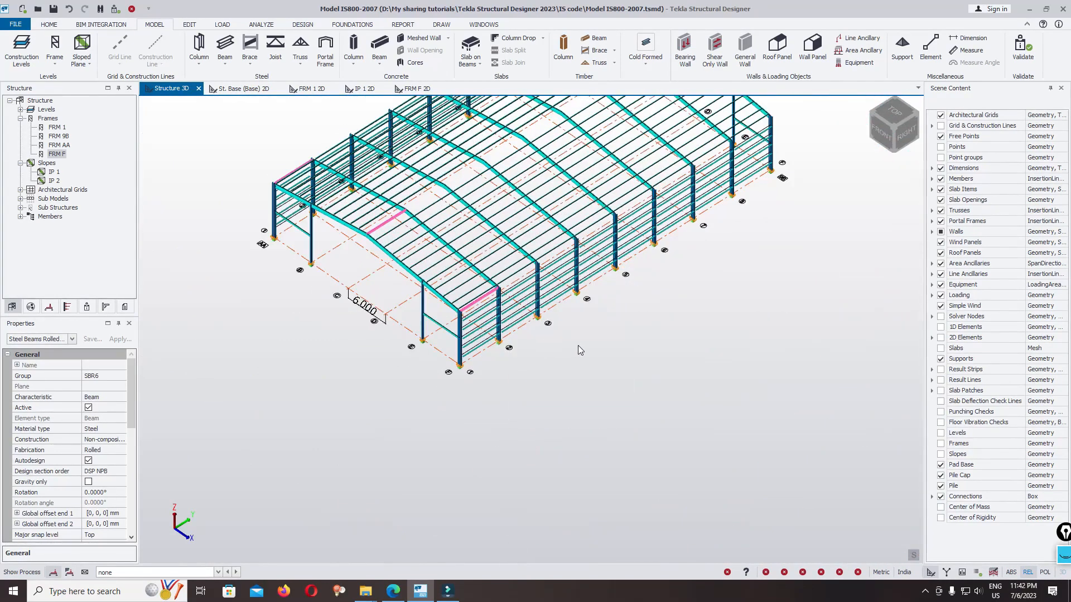
{"action": "right_click", "coordinate": [578, 346]}
{"action": "left_click", "coordinate": [597, 381]}
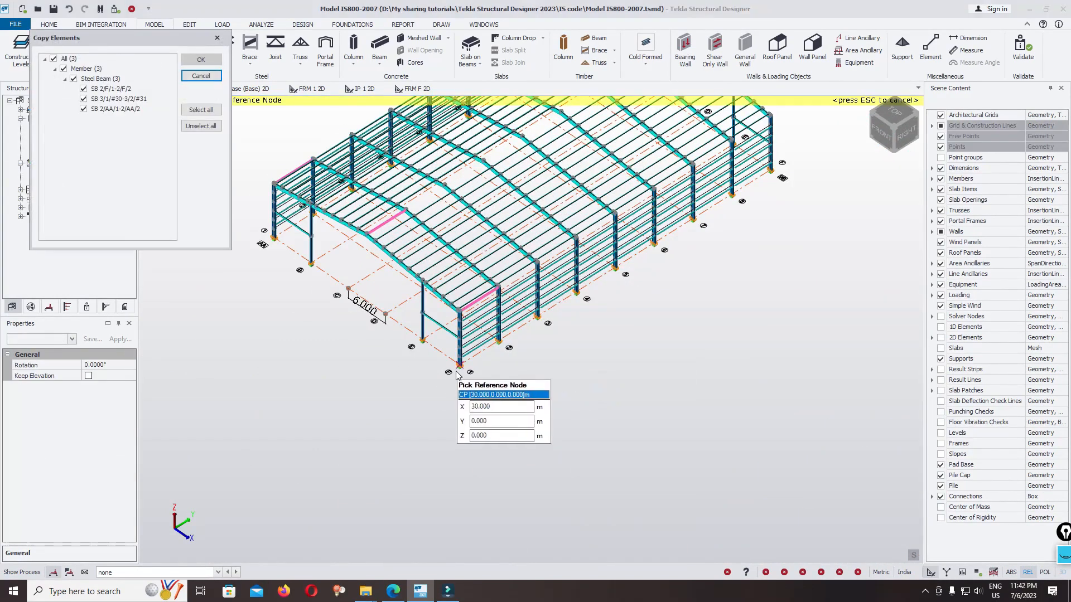
{"action": "left_click", "coordinate": [456, 374]}
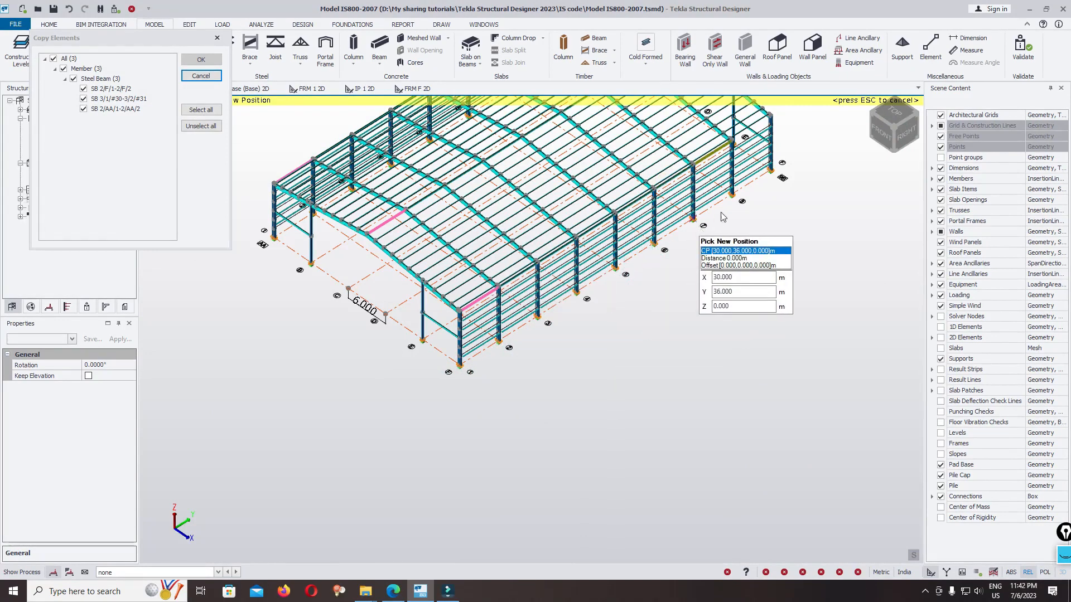
{"action": "scroll", "coordinate": [728, 239], "scroll_direction": "down", "scroll_amount": 2}
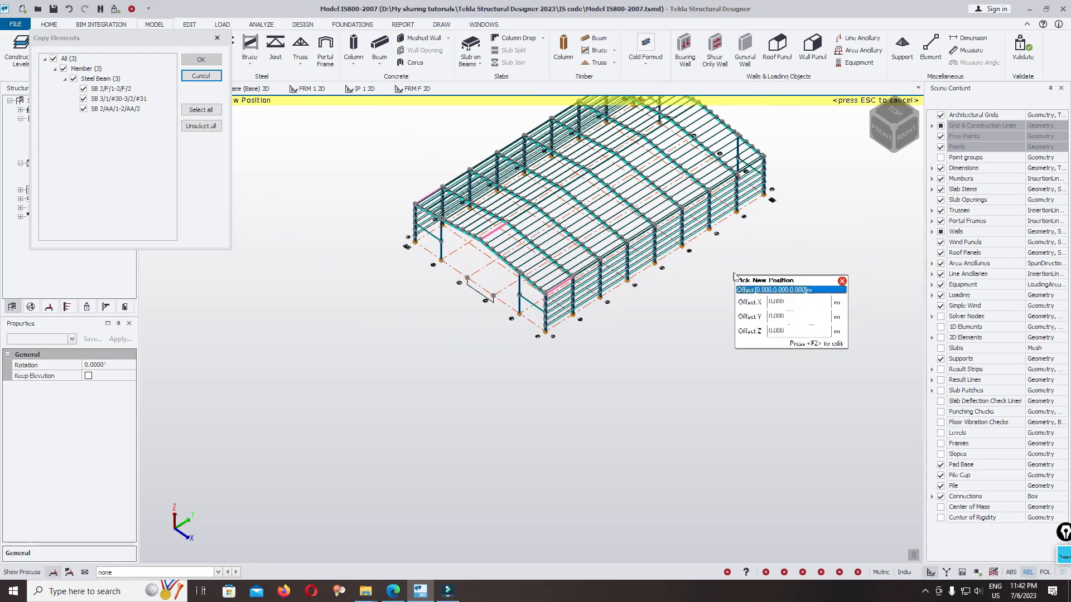
{"action": "key", "text": "Escape"}
{"action": "scroll", "coordinate": [493, 246], "scroll_direction": "up", "scroll_amount": 5}
{"action": "scroll", "coordinate": [493, 246], "scroll_direction": "down", "scroll_amount": 8}
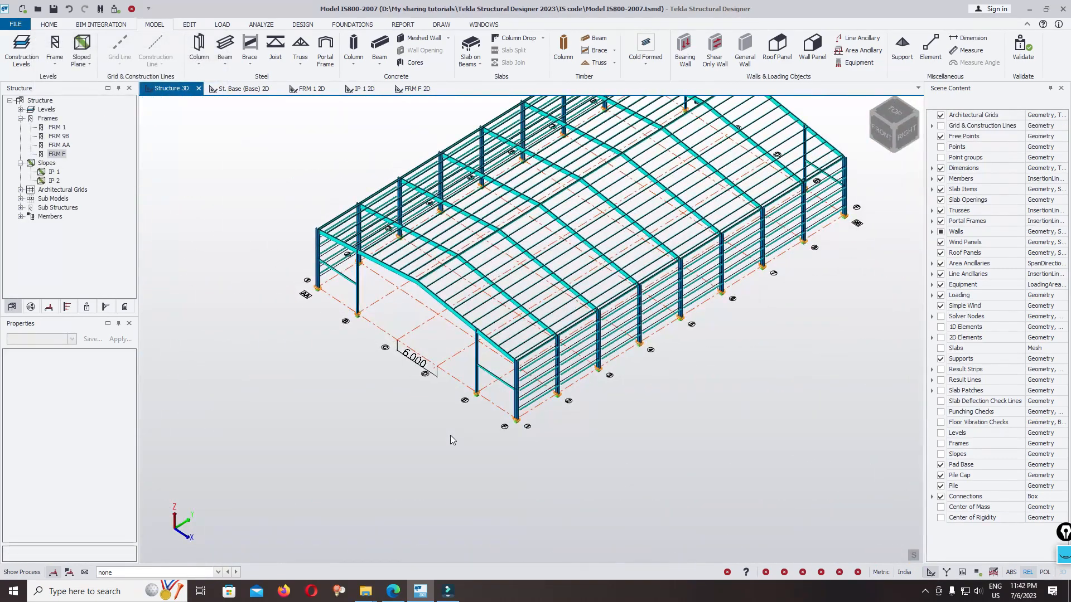
Step: Start a rolled steel X brace and turn off its autodesign
{"action": "left_click", "coordinate": [251, 60]}
{"action": "left_click", "coordinate": [268, 90]}
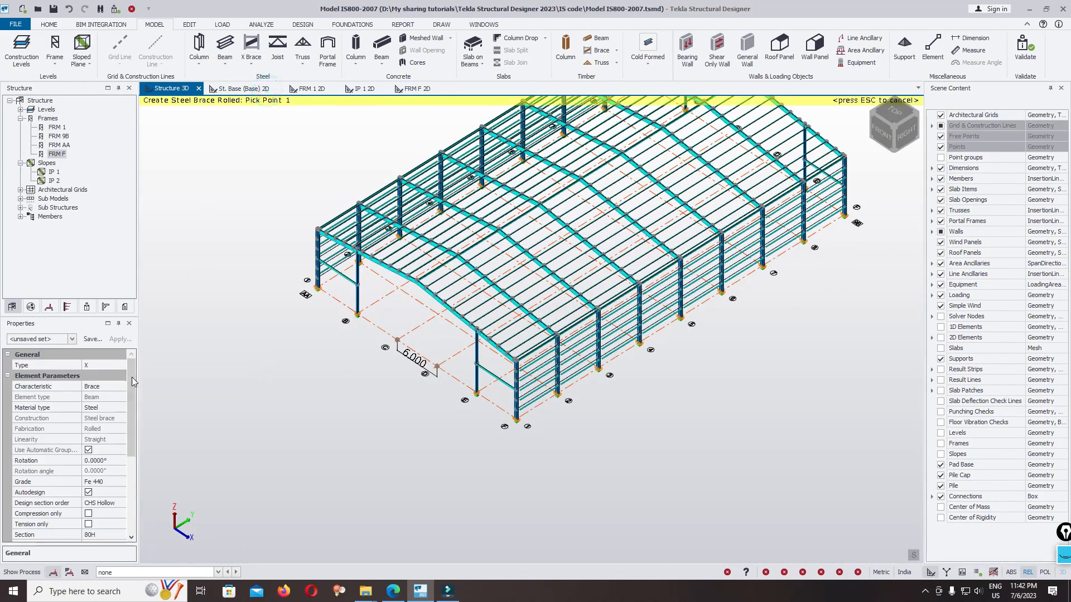
{"action": "left_click_drag", "start_coordinate": [135, 400], "coordinate": [132, 430]}
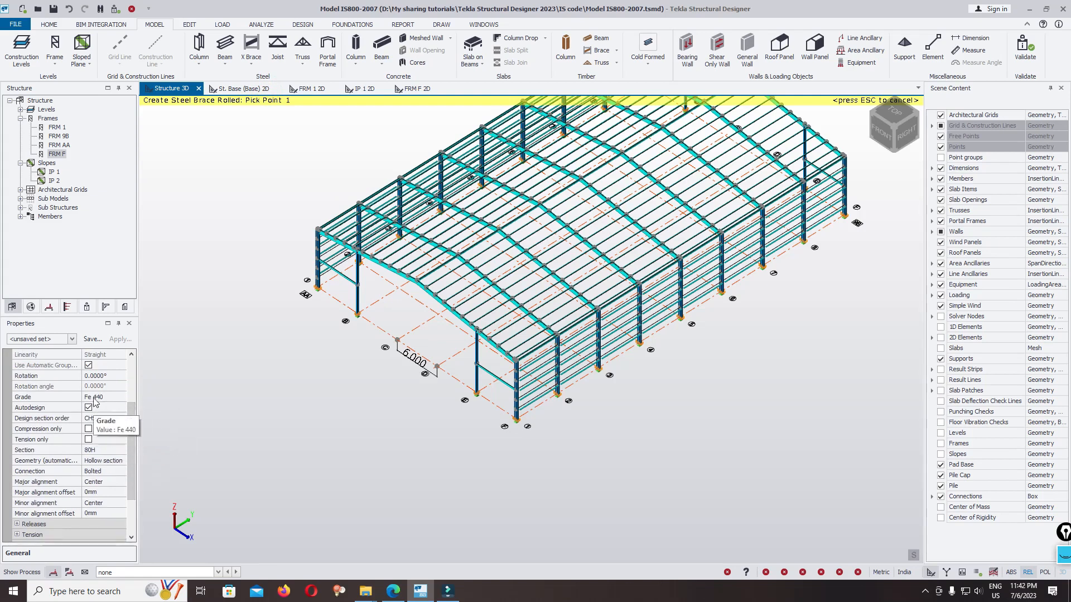
{"action": "left_click", "coordinate": [89, 408]}
{"action": "scroll", "coordinate": [132, 429], "scroll_direction": "down", "scroll_amount": 3}
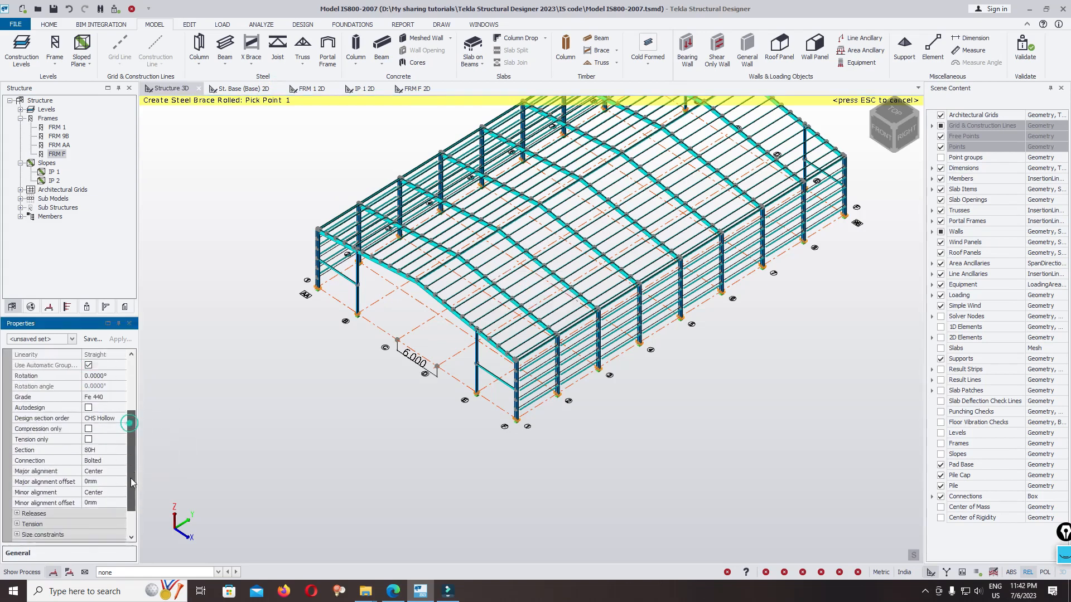
Step: Set the brace section to the circular hollow section 125L
{"action": "left_click", "coordinate": [119, 397]}
{"action": "left_click", "coordinate": [121, 397]}
{"action": "left_click", "coordinate": [112, 422]}
{"action": "left_click", "coordinate": [117, 440]}
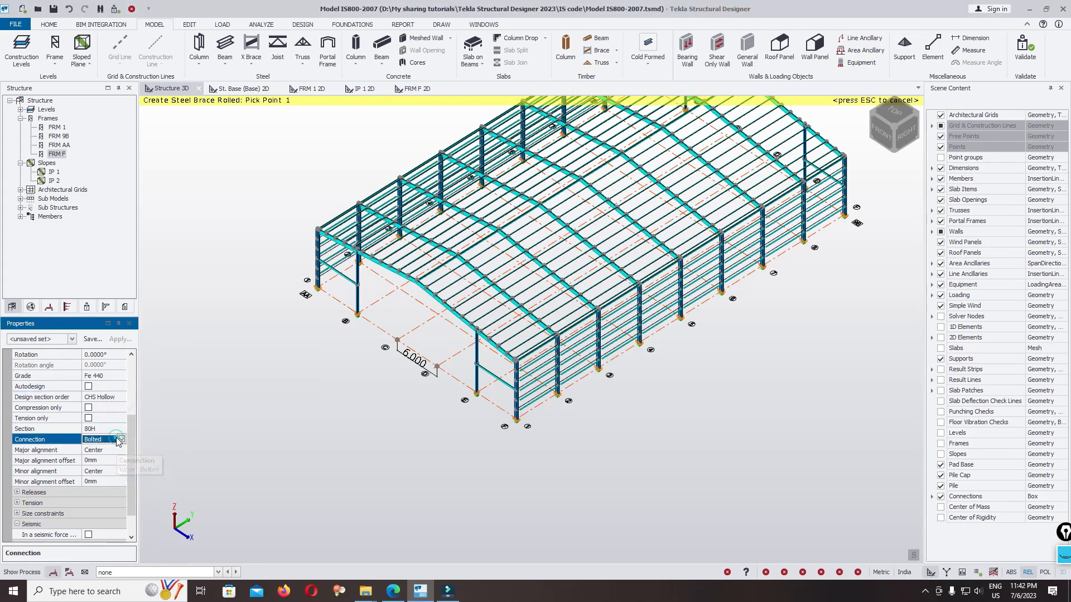
{"action": "left_click", "coordinate": [121, 429]}
{"action": "left_click", "coordinate": [121, 429]}
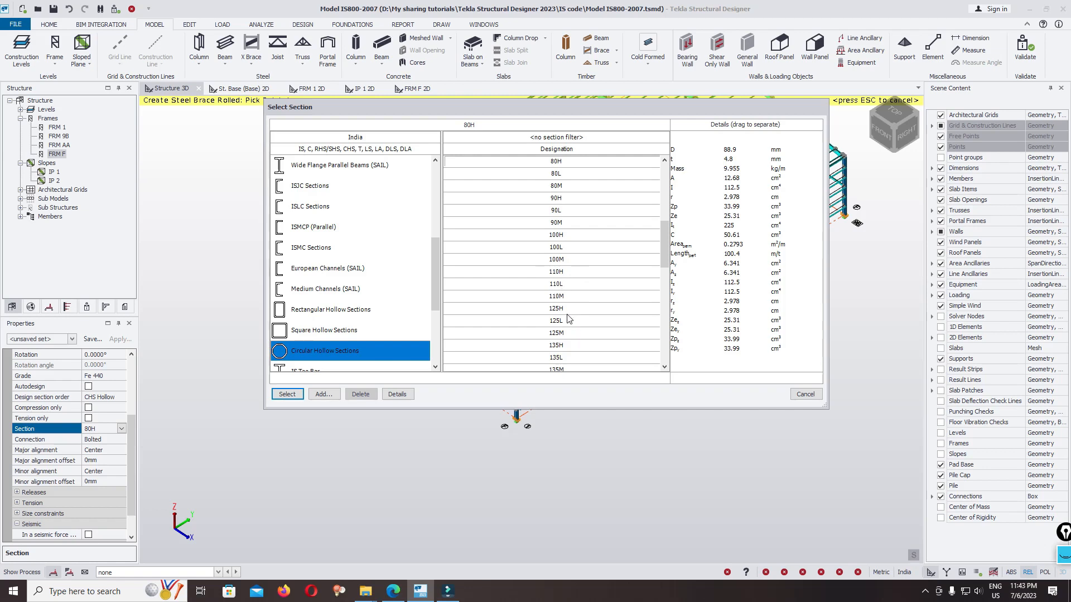
{"action": "left_click", "coordinate": [285, 394]}
{"action": "left_click", "coordinate": [123, 398]}
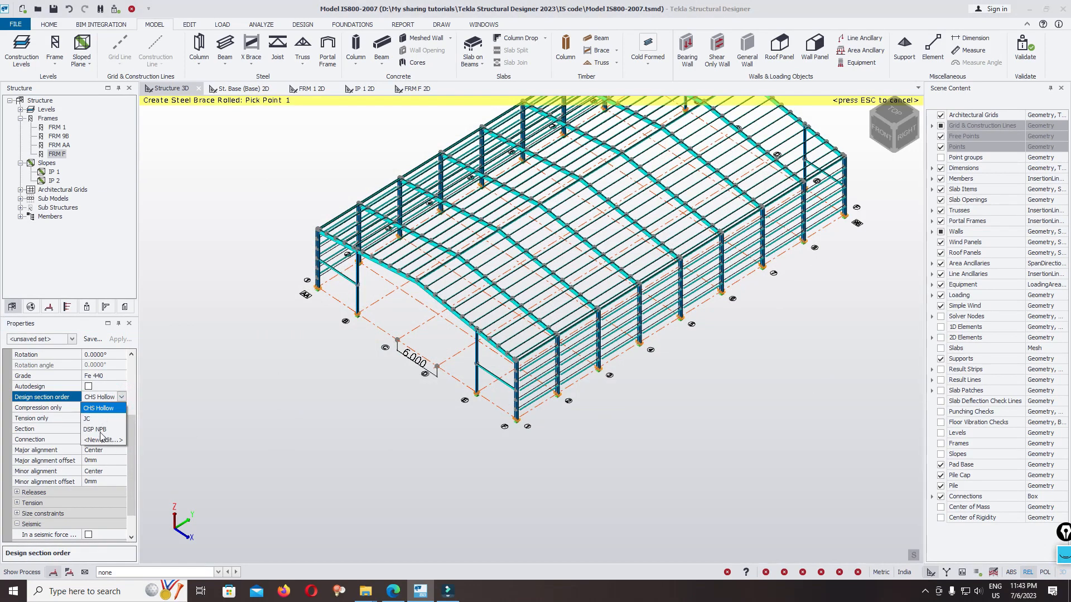
{"action": "left_click", "coordinate": [103, 444]}
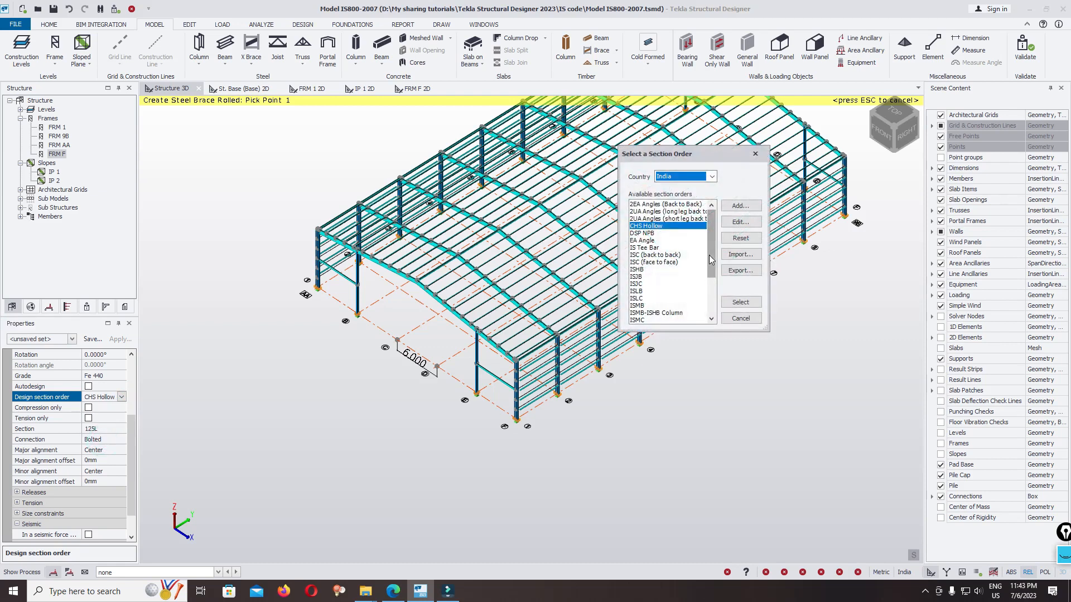
{"action": "scroll", "coordinate": [707, 223], "scroll_direction": "down", "scroll_amount": 1}
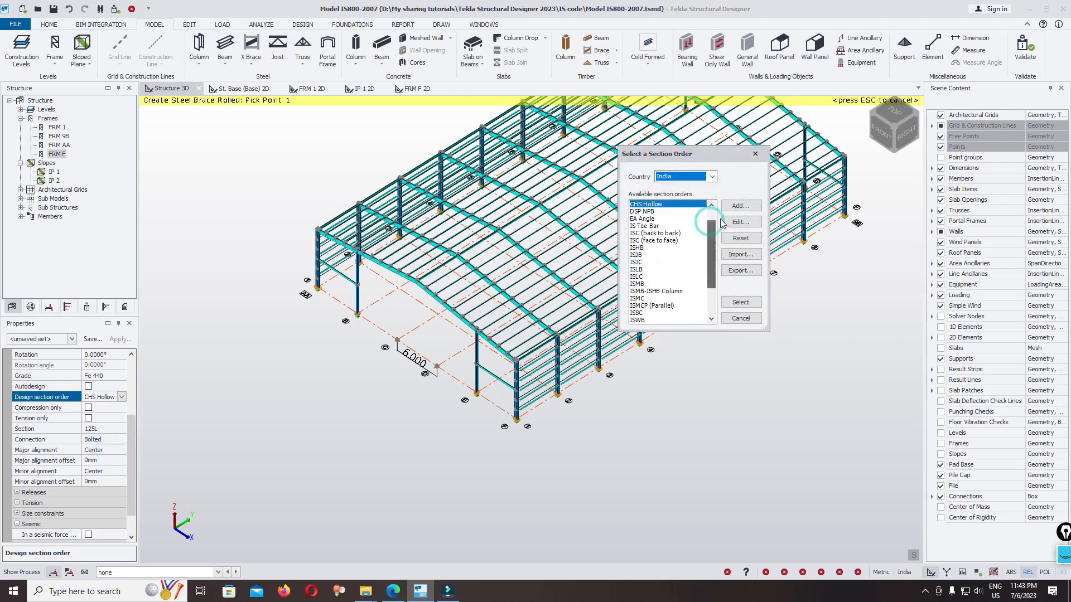
{"action": "left_click", "coordinate": [756, 158]}
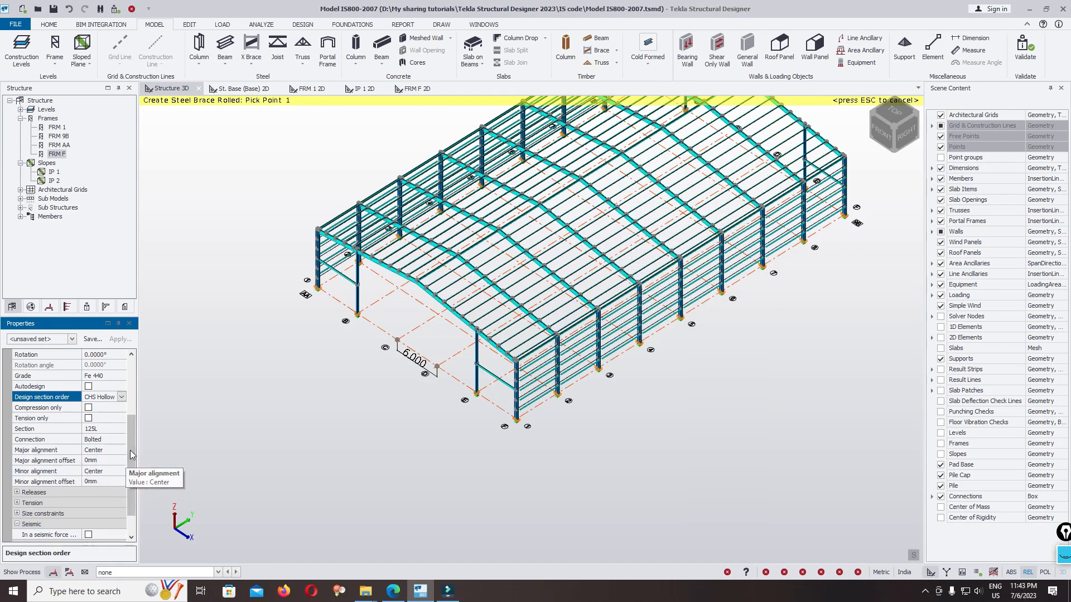
Step: Place an X brace on grid F between frames 8 and 9B, from the column bases up to the 4 m level
{"action": "left_click_drag", "start_coordinate": [134, 449], "coordinate": [138, 372]}
{"action": "scroll", "coordinate": [636, 390], "scroll_direction": "down", "scroll_amount": 1}
{"action": "right_click_drag", "start_coordinate": [682, 408], "coordinate": [452, 396]}
{"action": "scroll", "coordinate": [704, 351], "scroll_direction": "up", "scroll_amount": 4}
{"action": "right_click_drag", "start_coordinate": [691, 384], "coordinate": [760, 376]}
{"action": "middle_click_drag", "start_coordinate": [718, 326], "coordinate": [423, 445]}
{"action": "right_click_drag", "start_coordinate": [445, 442], "coordinate": [513, 417]}
{"action": "scroll", "coordinate": [513, 422], "scroll_direction": "up", "scroll_amount": 3}
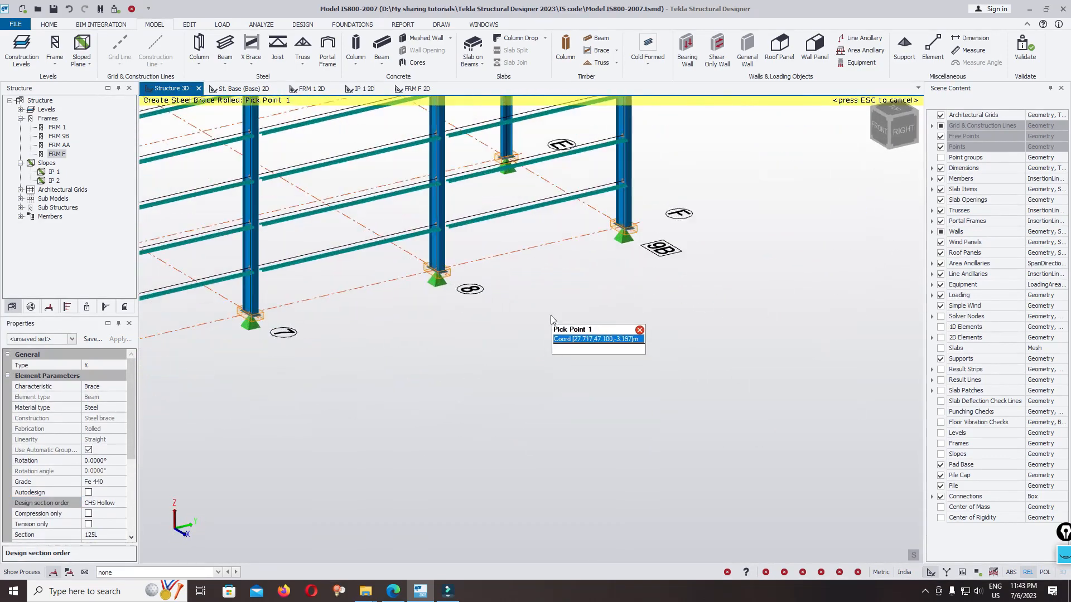
{"action": "left_click", "coordinate": [435, 271]}
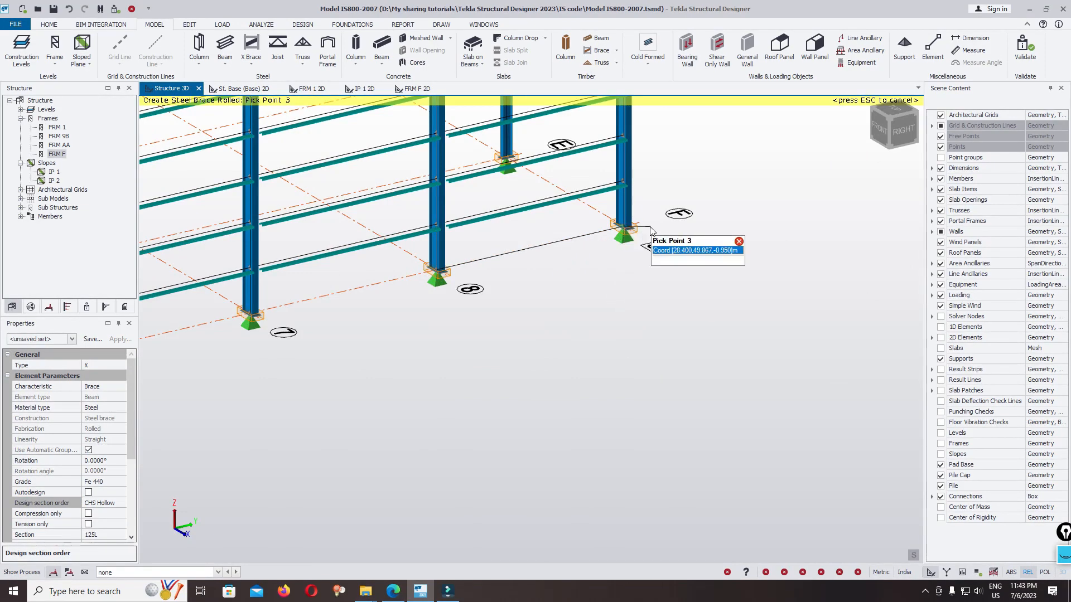
{"action": "middle_click_drag", "start_coordinate": [651, 235], "coordinate": [631, 418]}
{"action": "left_click", "coordinate": [605, 414]}
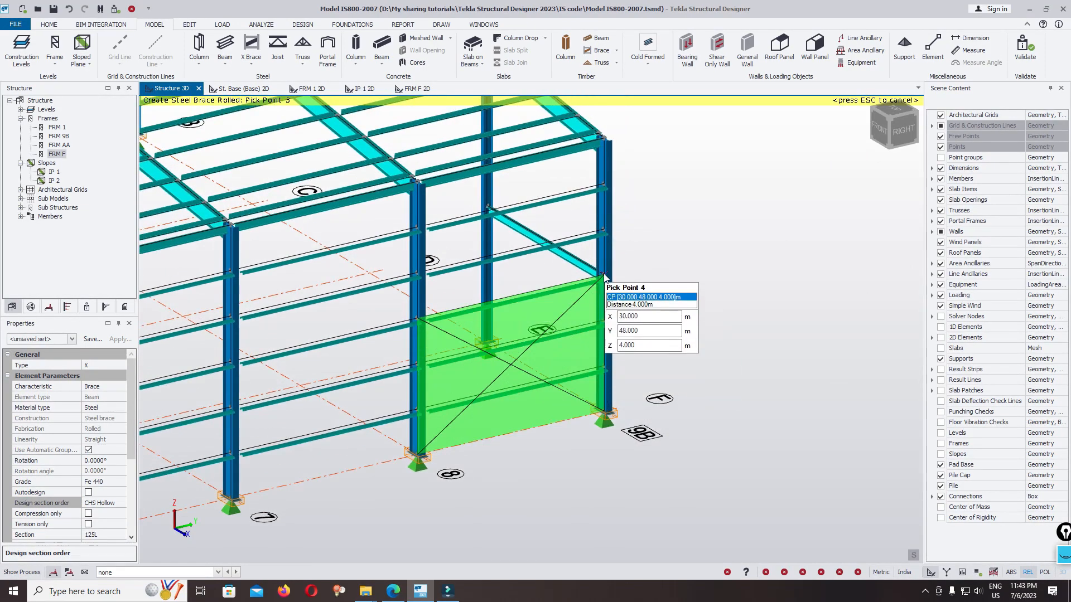
{"action": "left_click", "coordinate": [605, 276]}
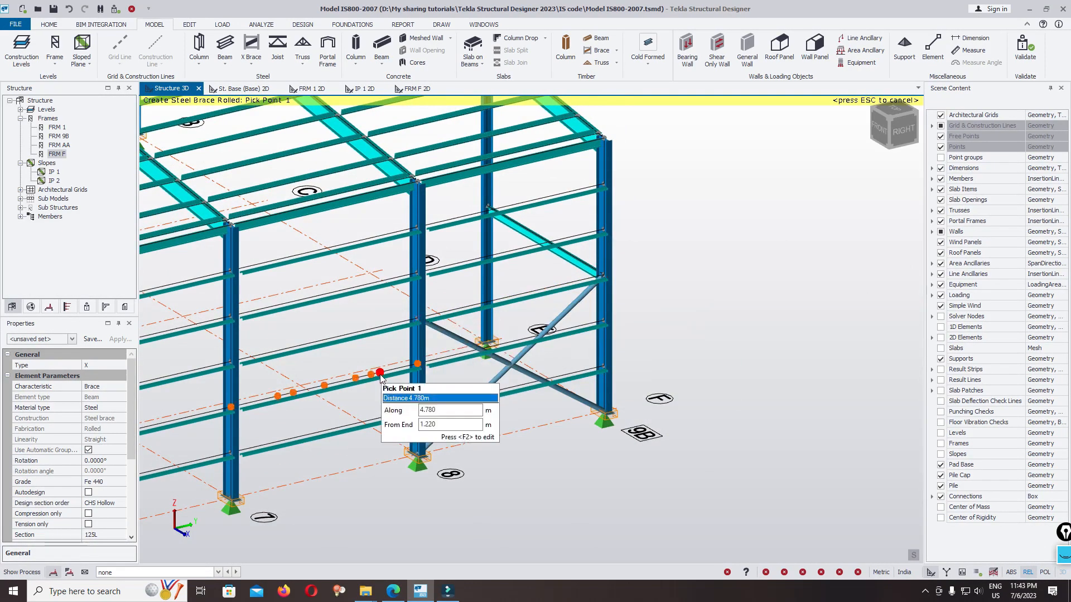
Step: Place a second wall X brace in the same bay on grid F, from the 4 m level up to the eaves
{"action": "scroll", "coordinate": [424, 323], "scroll_direction": "up", "scroll_amount": 2}
{"action": "left_click", "coordinate": [430, 312]}
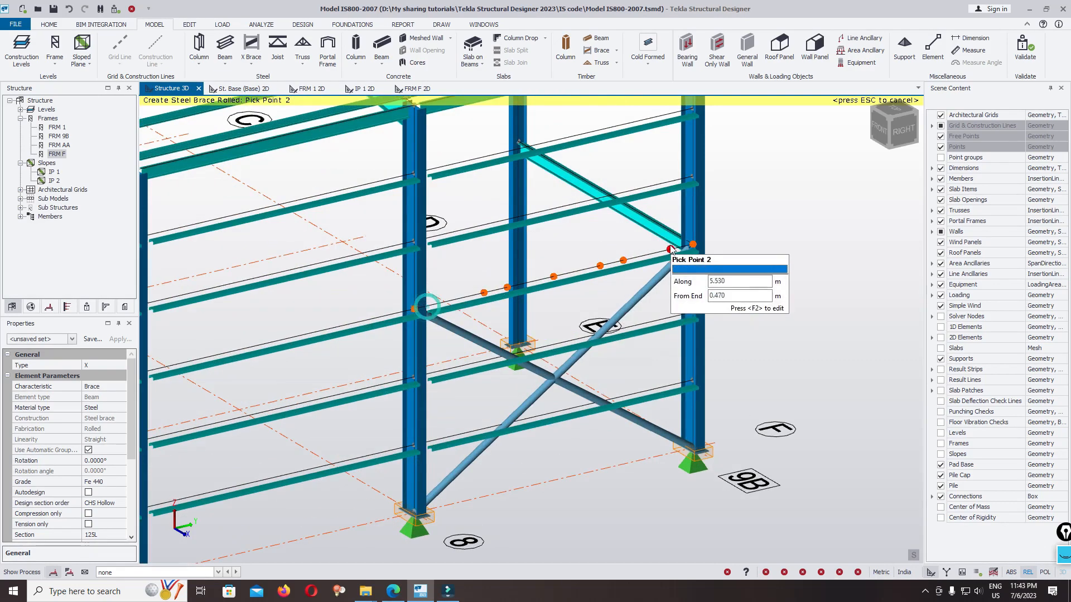
{"action": "left_click", "coordinate": [679, 268]}
{"action": "scroll", "coordinate": [678, 268], "scroll_direction": "down", "scroll_amount": 2}
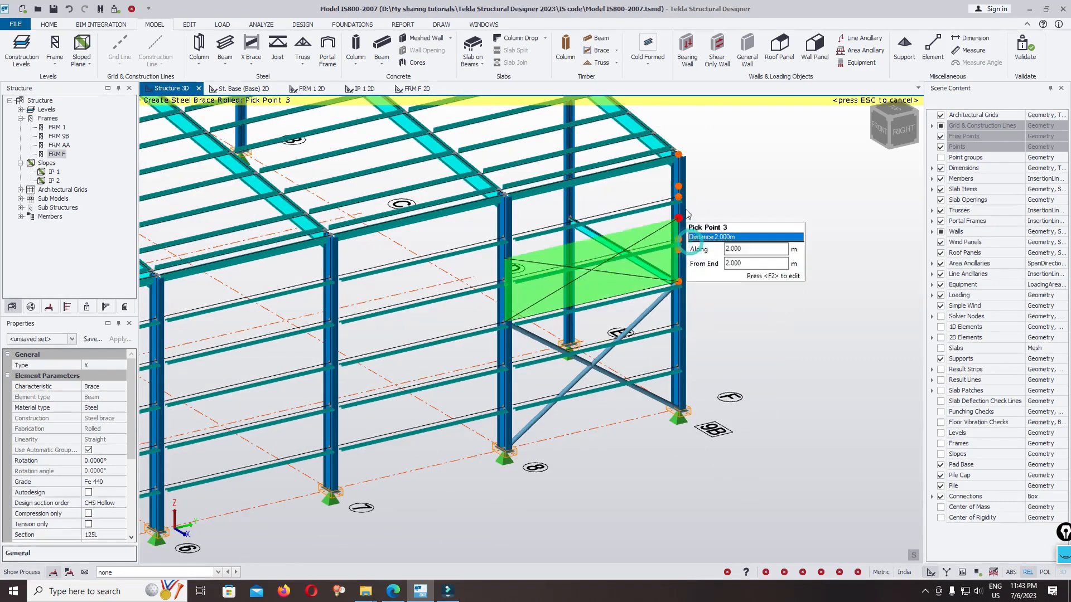
{"action": "left_click", "coordinate": [678, 155]}
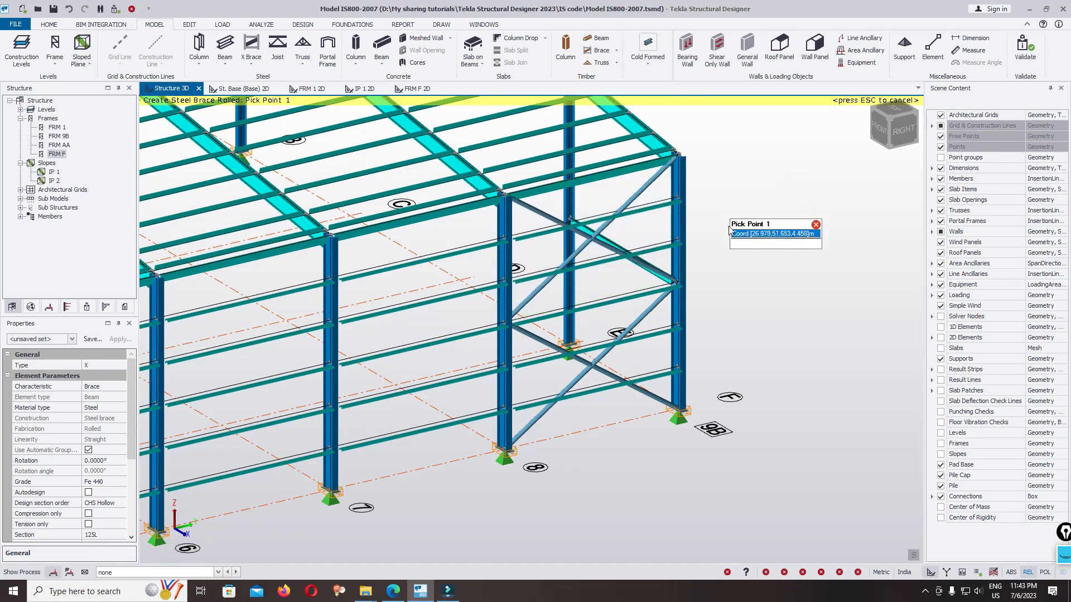
Step: Place a roof X brace between frames 8 and 9B, from the grid F eaves up to the gable column on grid E
{"action": "scroll", "coordinate": [881, 218], "scroll_direction": "down", "scroll_amount": 3}
{"action": "scroll", "coordinate": [865, 463], "scroll_direction": "up", "scroll_amount": 4}
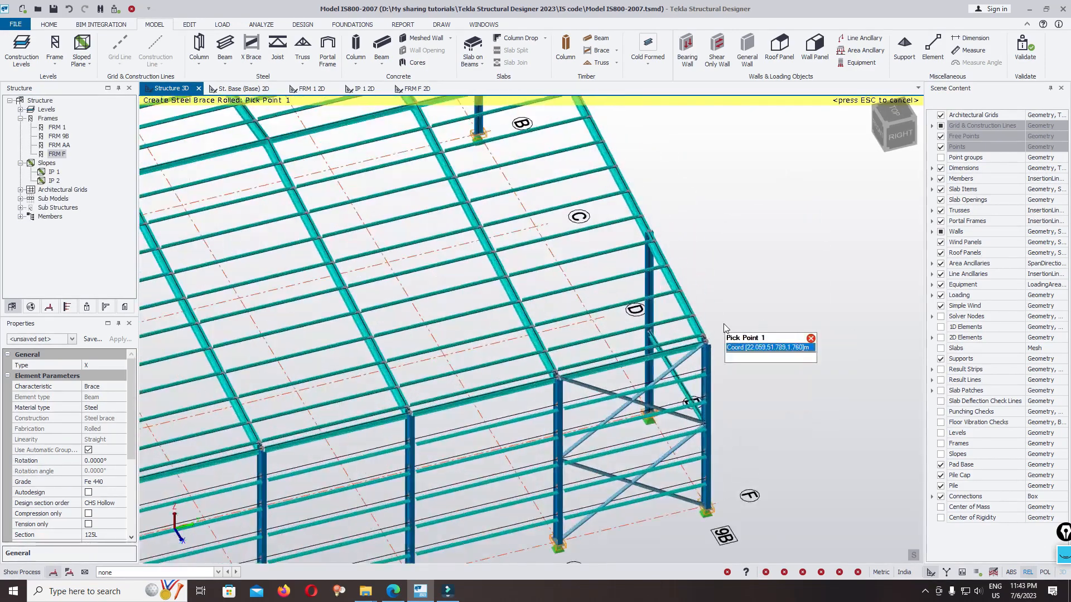
{"action": "left_click", "coordinate": [555, 378]}
{"action": "left_click", "coordinate": [707, 342]}
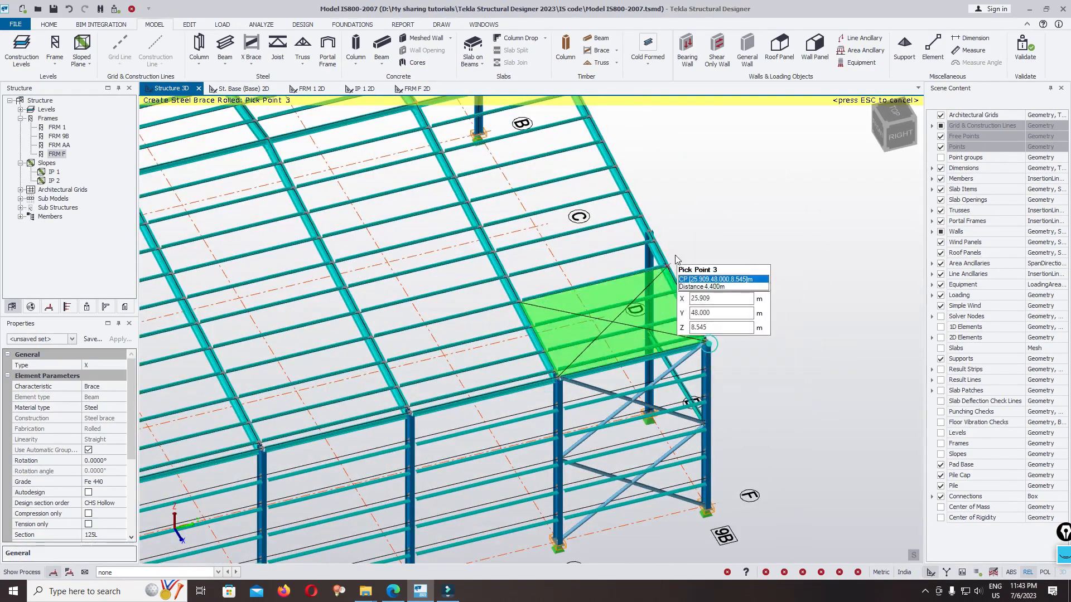
{"action": "left_click", "coordinate": [653, 232]}
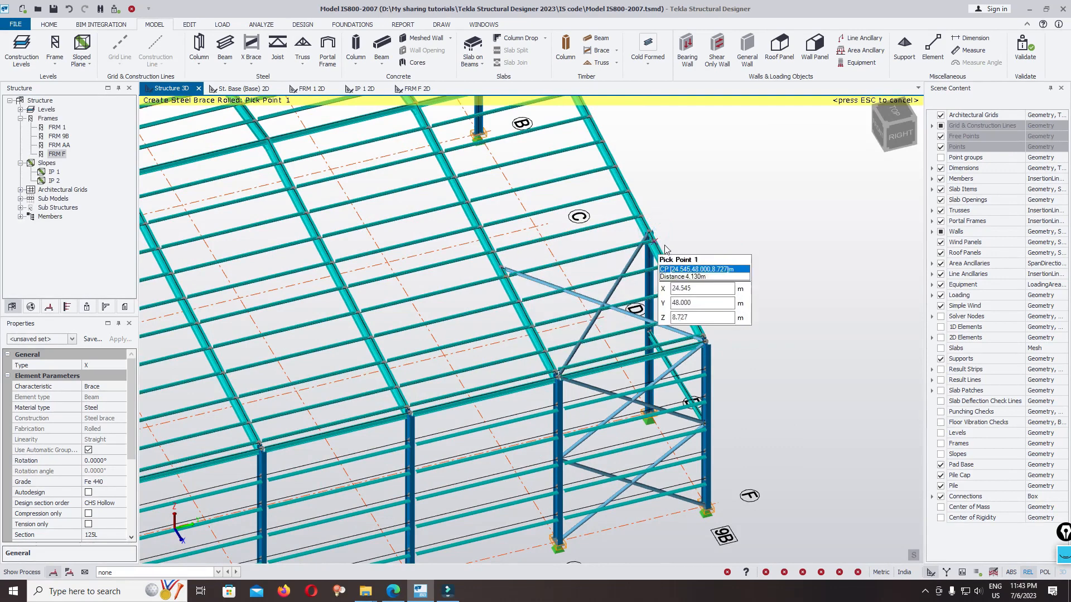
Step: Continue the roof X bracing in the same bay from the grid E column position through X 19.091 m up to the ridge
{"action": "scroll", "coordinate": [649, 234], "scroll_direction": "up", "scroll_amount": 2}
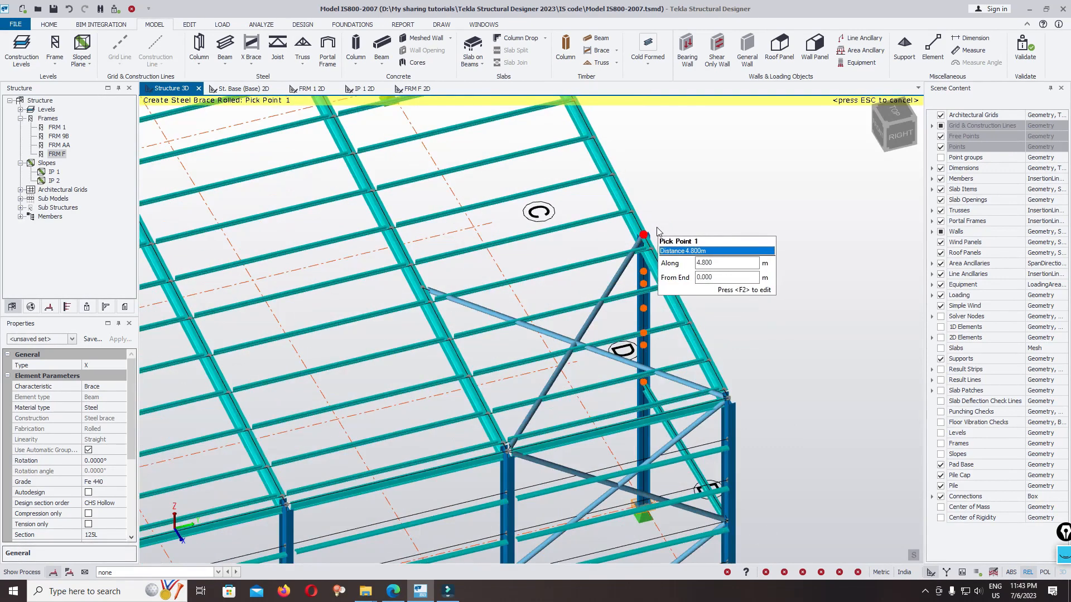
{"action": "left_click", "coordinate": [647, 233]}
{"action": "left_click", "coordinate": [424, 289]}
{"action": "scroll", "coordinate": [430, 301], "scroll_direction": "down", "scroll_amount": 3}
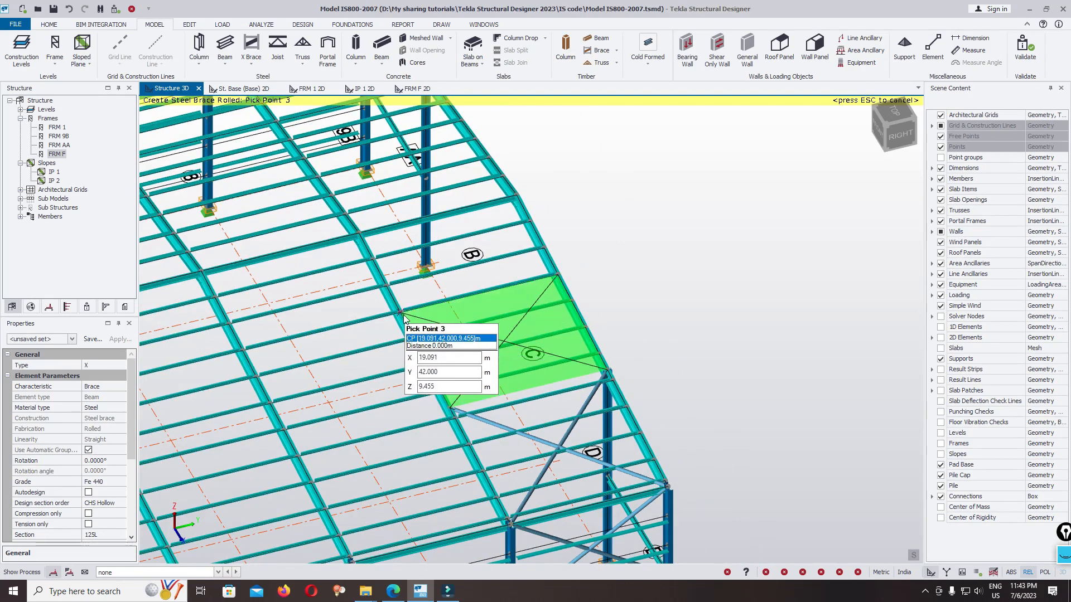
{"action": "left_click", "coordinate": [402, 316]}
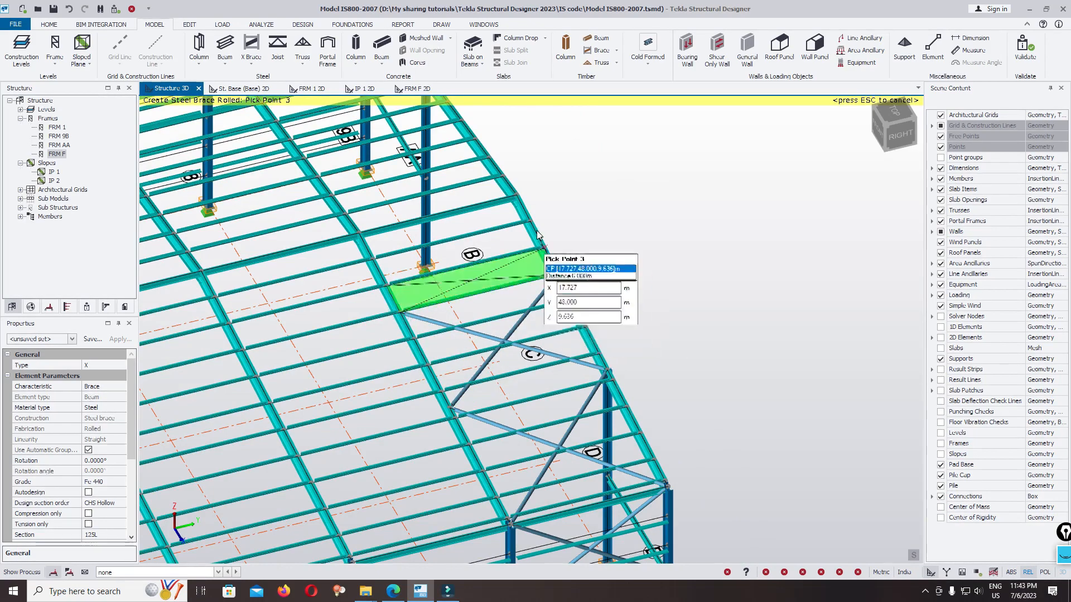
{"action": "key", "text": "Escape"}
{"action": "scroll", "coordinate": [596, 191], "scroll_direction": "down", "scroll_amount": 3}
{"action": "key", "text": "Escape"}
Step: Select the end bay and mirror only its brace pairs to the other half of the building, from base node F/9B to AA/9B
{"action": "right_click_drag", "start_coordinate": [596, 191], "coordinate": [549, 322]}
{"action": "key", "text": "Escape"}
{"action": "left_click_drag", "start_coordinate": [540, 446], "coordinate": [500, 148]}
{"action": "right_click_drag", "start_coordinate": [723, 215], "coordinate": [239, 95]}
{"action": "left_click", "coordinate": [190, 24]}
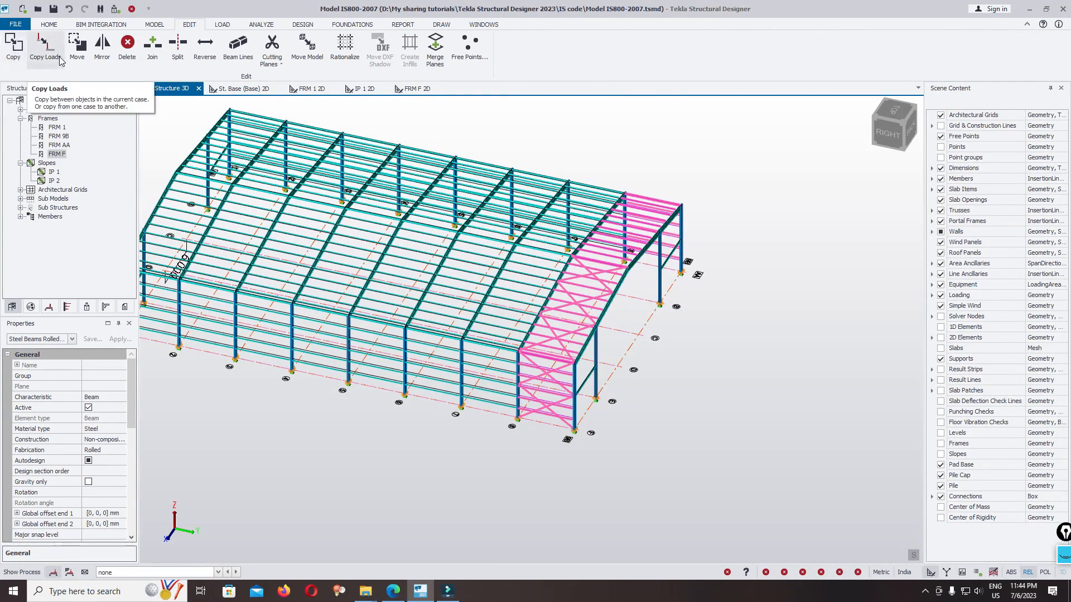
{"action": "left_click", "coordinate": [103, 47]}
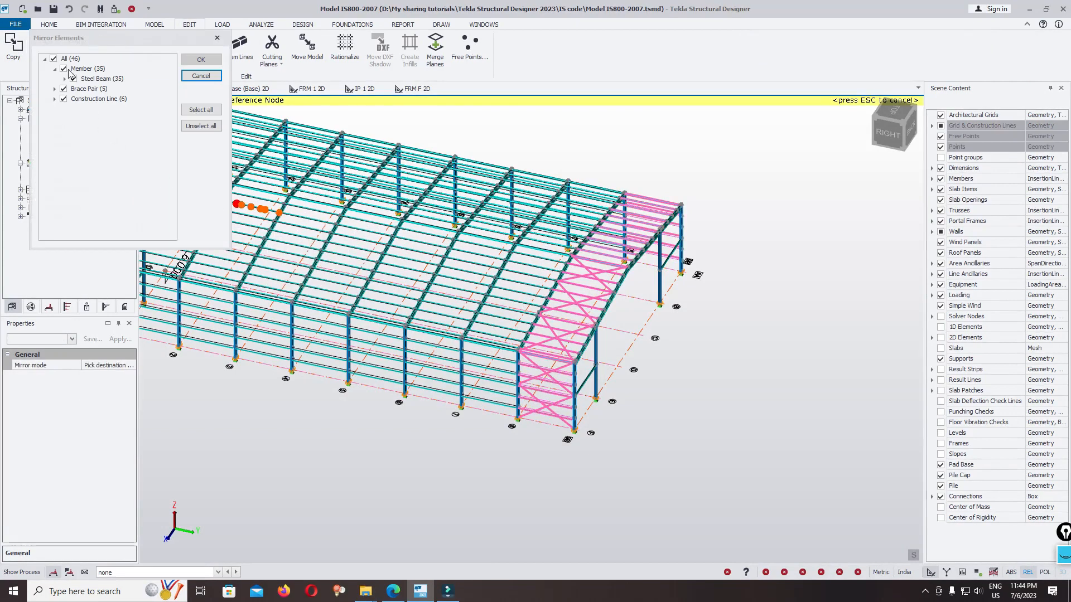
{"action": "left_click", "coordinate": [53, 59]}
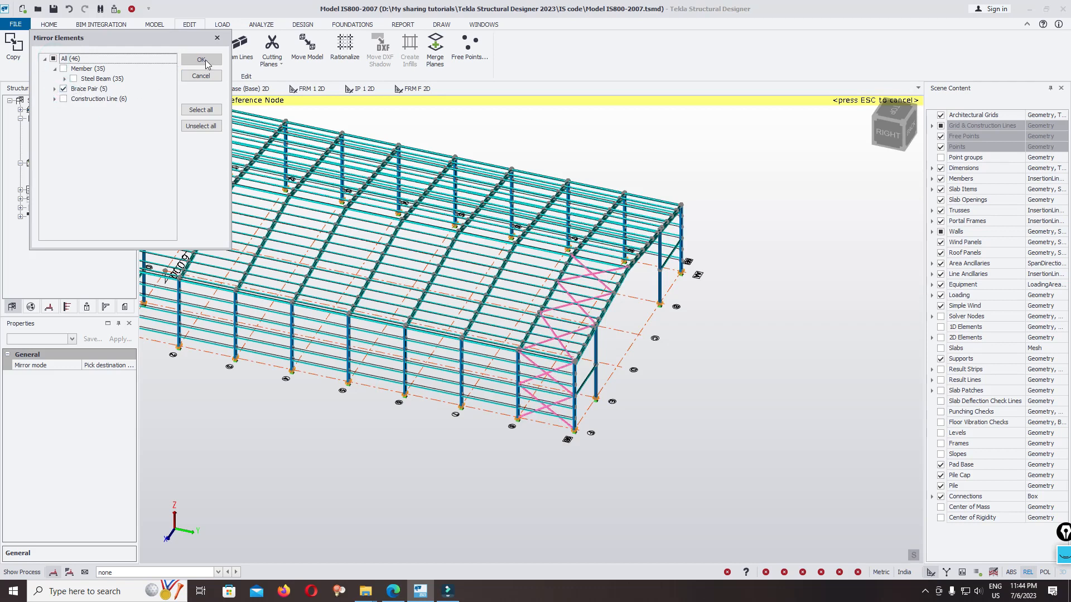
{"action": "left_click", "coordinate": [574, 431]}
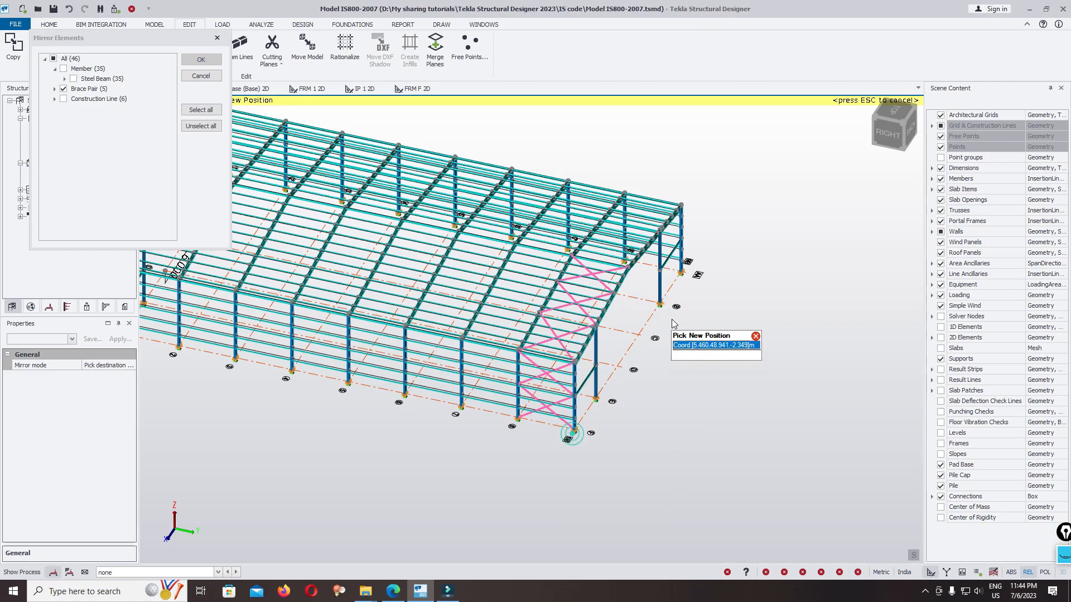
{"action": "left_click", "coordinate": [696, 276]}
{"action": "right_click", "coordinate": [594, 263]}
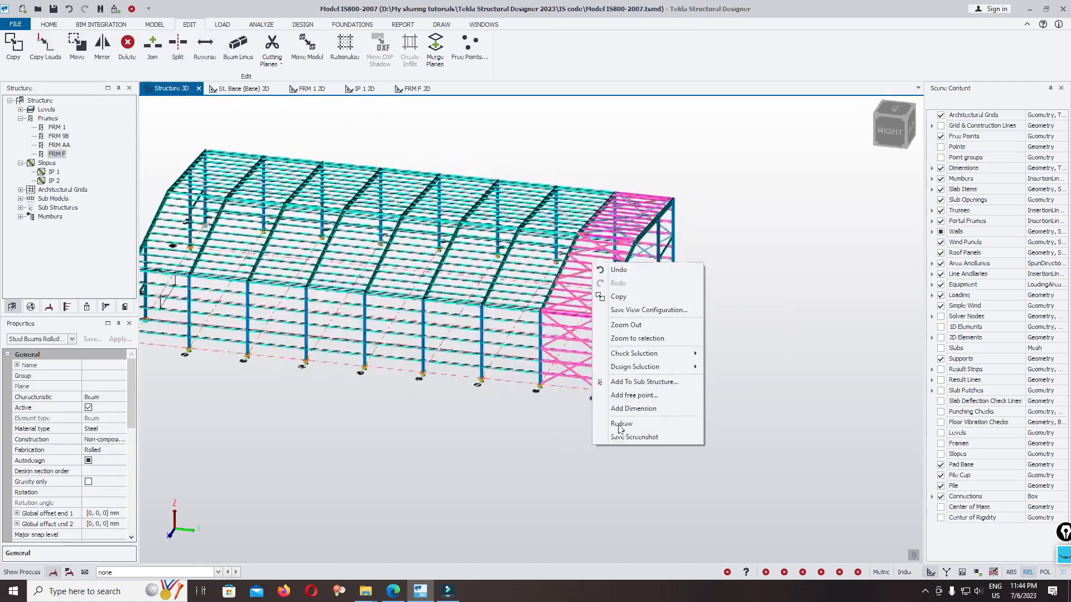
{"action": "key", "text": "Escape"}
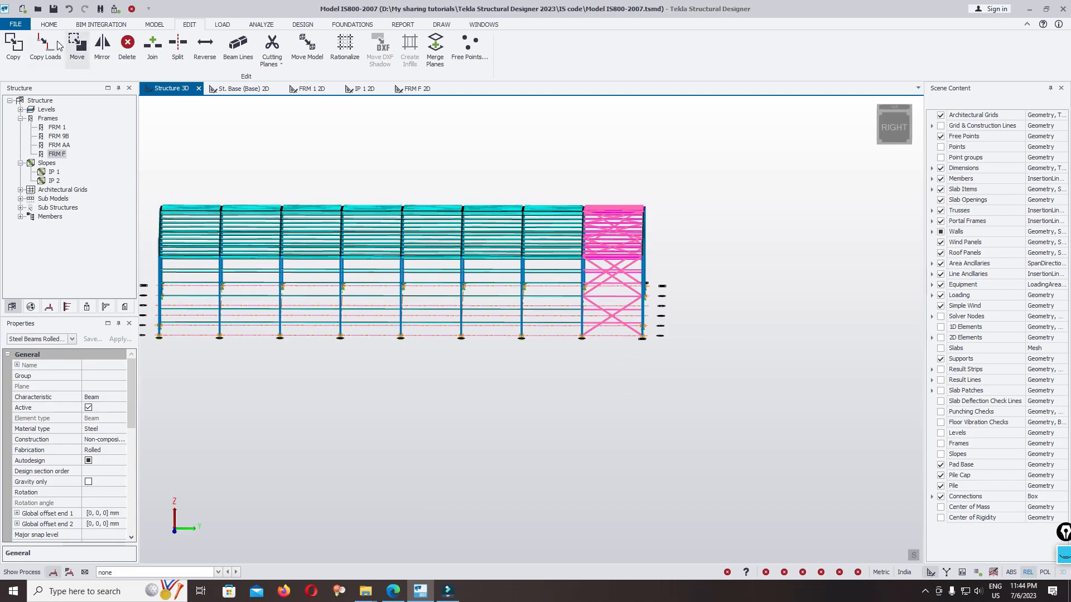
Step: Copy only the end bay's brace pairs into the first bay, from base node F/8 to F/1
{"action": "left_click", "coordinate": [23, 53]}
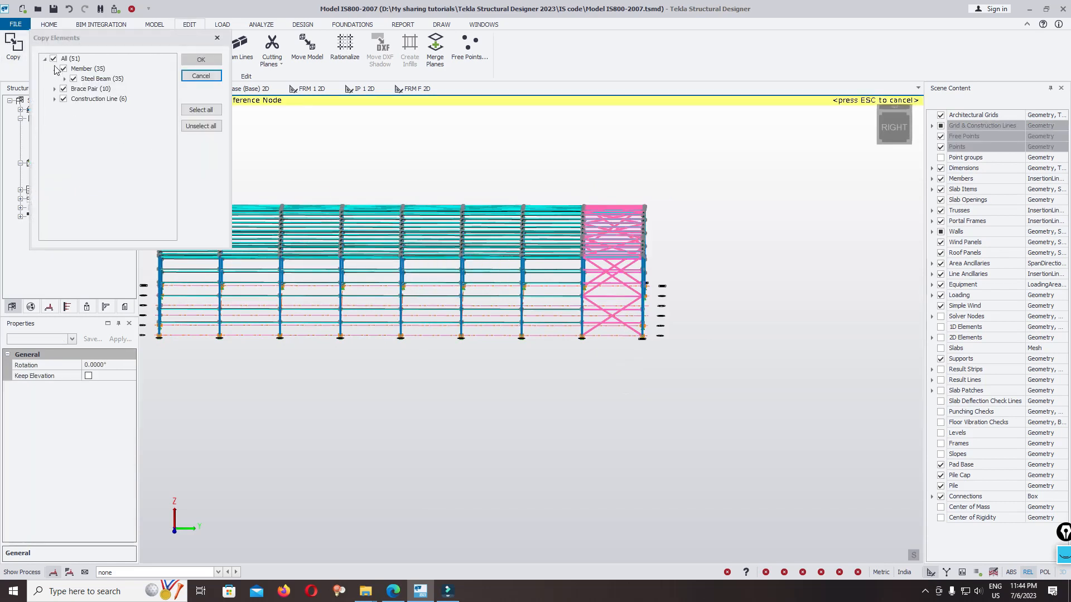
{"action": "left_click", "coordinate": [54, 58]}
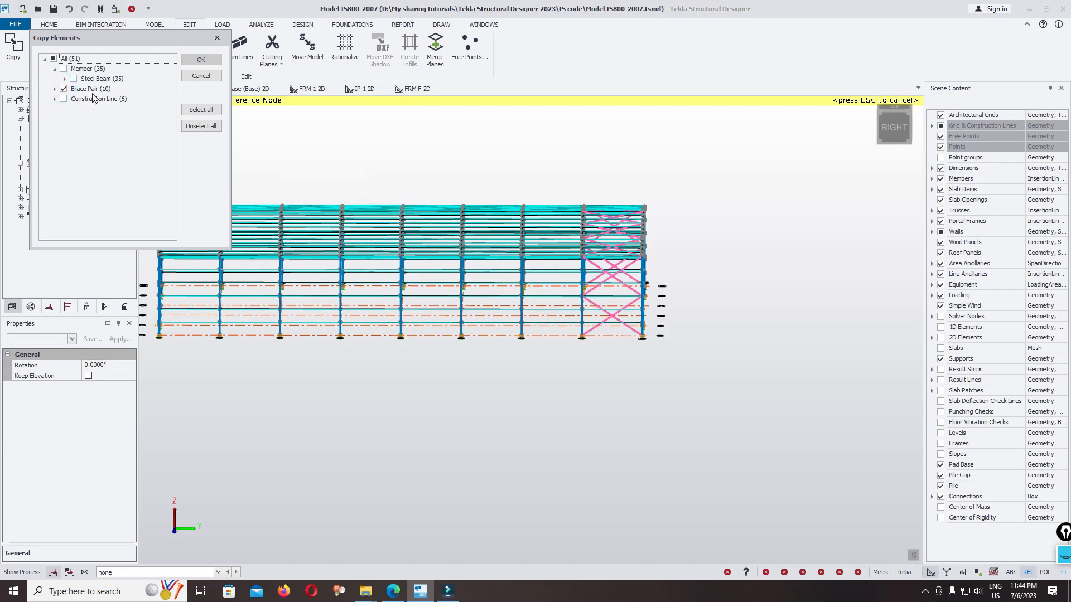
{"action": "right_click_drag", "start_coordinate": [699, 313], "coordinate": [628, 358]}
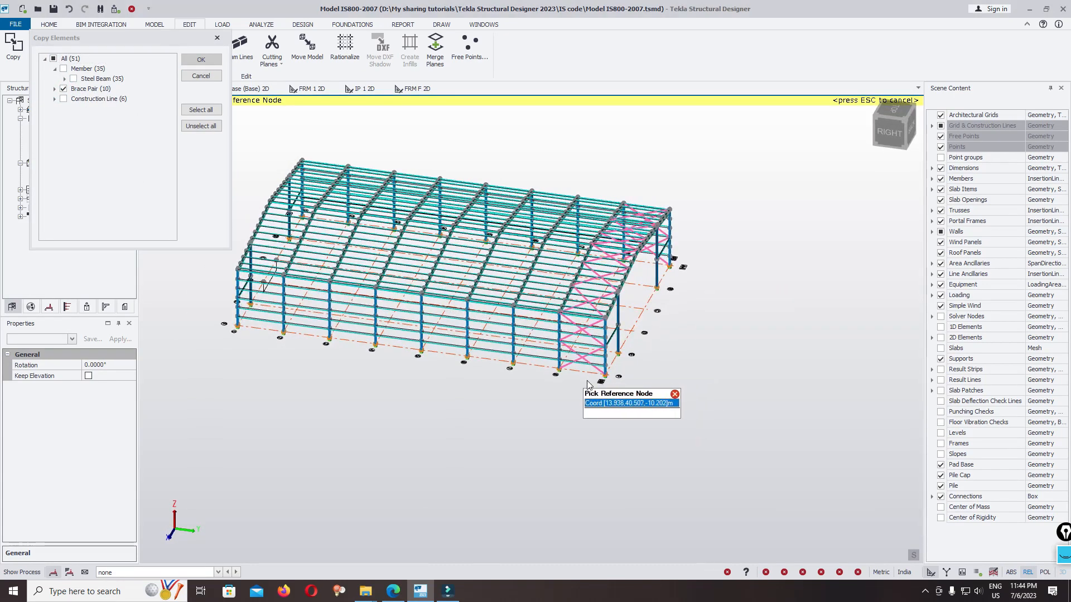
{"action": "left_click", "coordinate": [604, 381]}
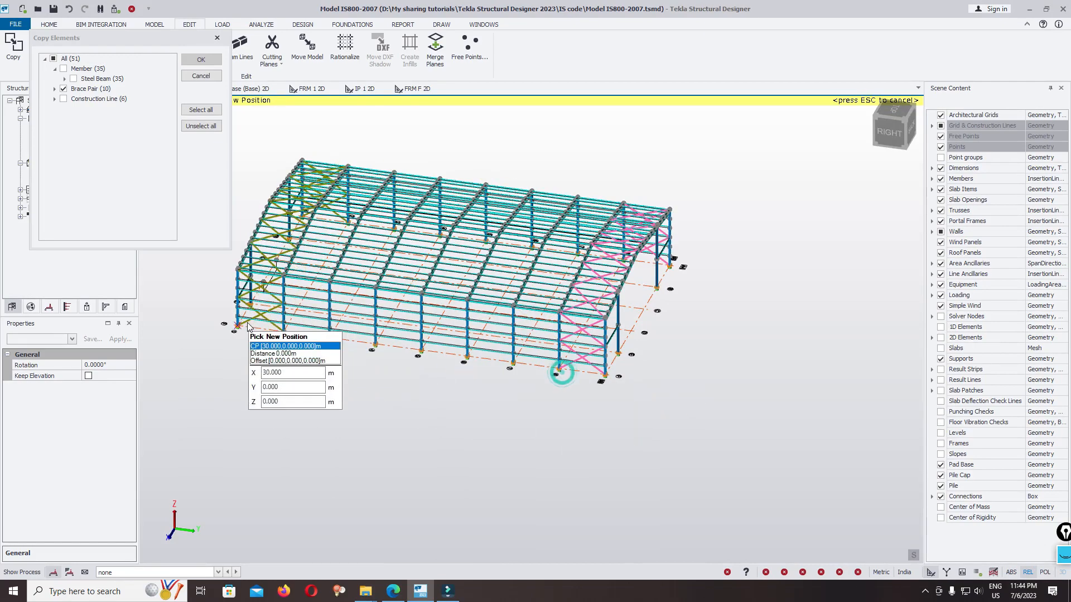
{"action": "key", "text": "Escape"}
Step: Place an X brace in gable frame 9B between grids E and F, from the column bases up to the horizontal beam
{"action": "right_click_drag", "start_coordinate": [322, 386], "coordinate": [538, 368]}
{"action": "scroll", "coordinate": [478, 341], "scroll_direction": "up", "scroll_amount": 3}
{"action": "right_click_drag", "start_coordinate": [776, 375], "coordinate": [296, 365]}
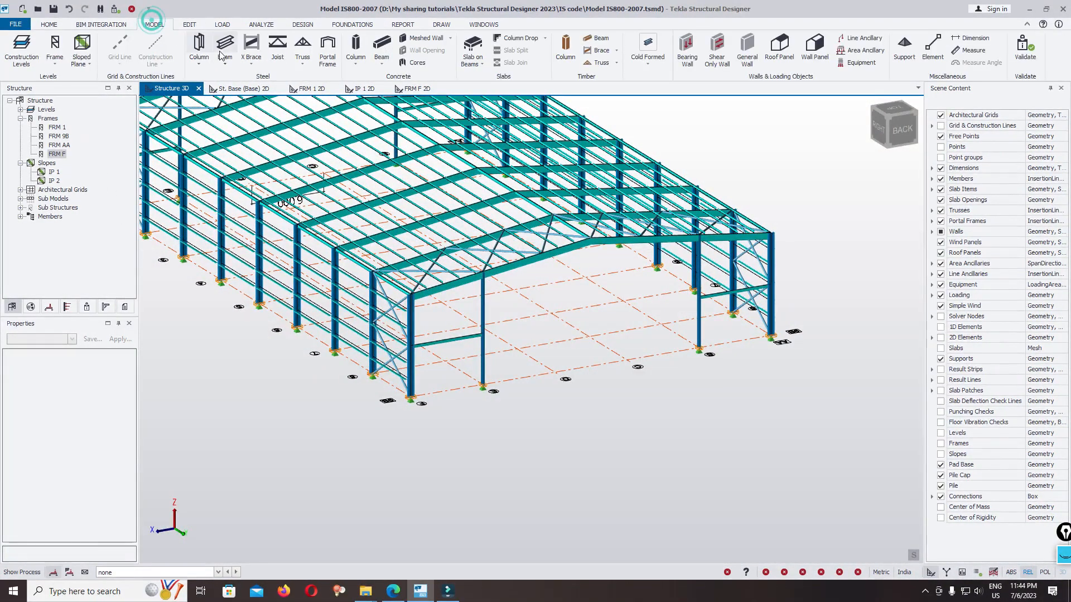
{"action": "left_click", "coordinate": [252, 45]}
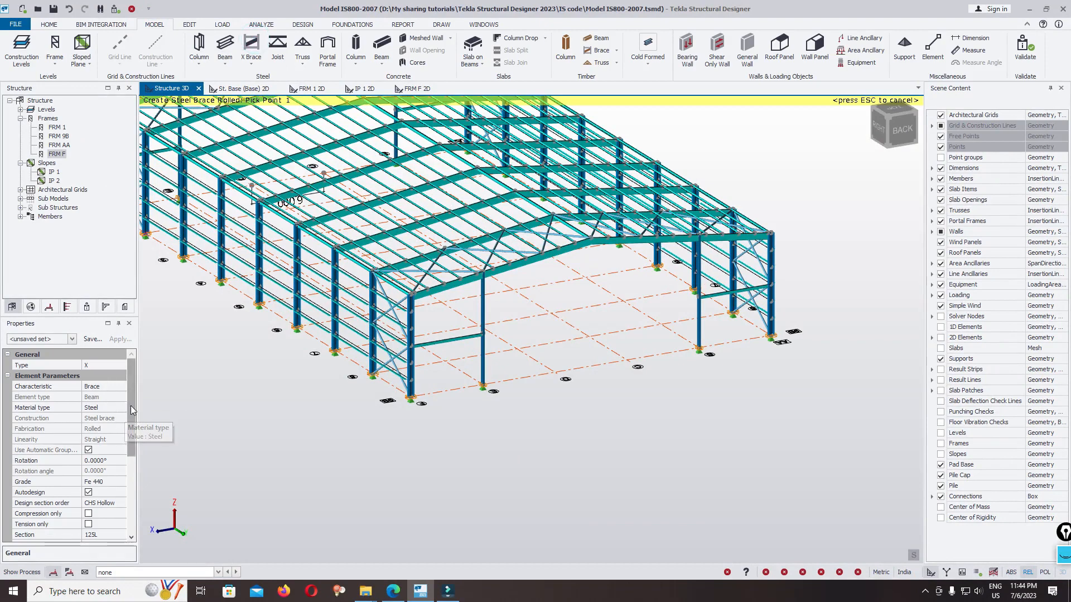
{"action": "scroll", "coordinate": [132, 409], "scroll_direction": "down", "scroll_amount": 4}
{"action": "scroll", "coordinate": [439, 390], "scroll_direction": "up", "scroll_amount": 5}
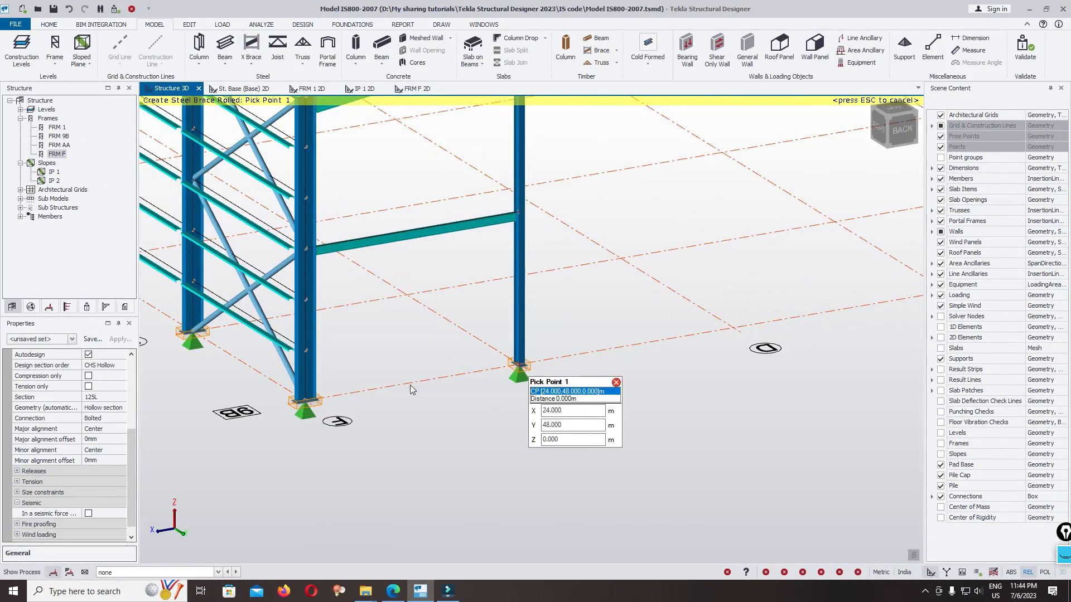
{"action": "left_click", "coordinate": [527, 369]}
{"action": "left_click", "coordinate": [301, 401]}
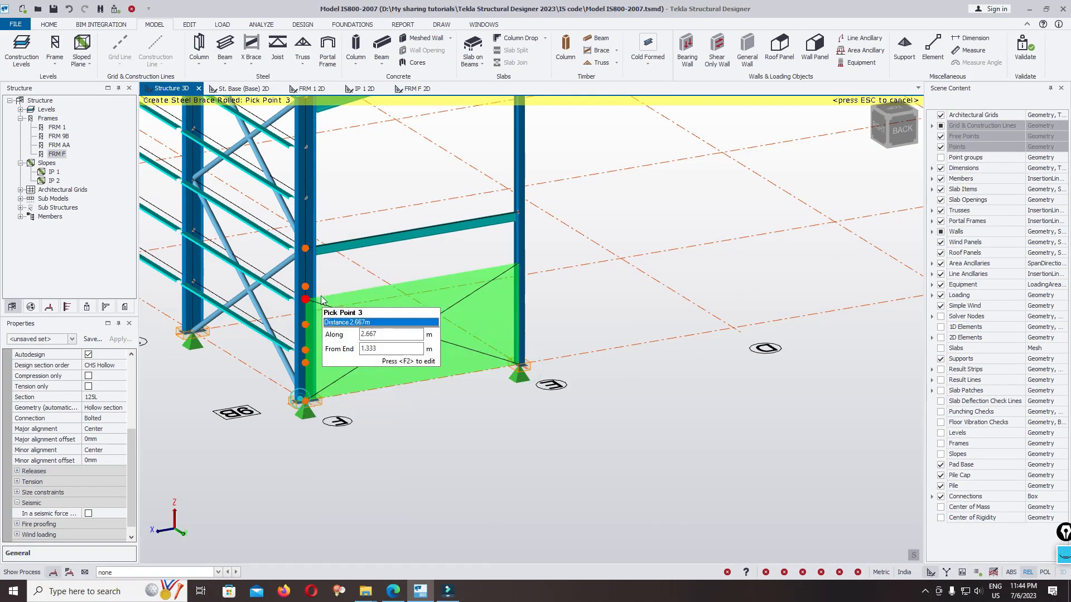
{"action": "left_click", "coordinate": [317, 252]}
Step: Place an upper X brace in gable frame 9B between grids E and F, from the horizontal beam up toward the rafter
{"action": "left_click", "coordinate": [518, 212]}
{"action": "left_click", "coordinate": [309, 249]}
{"action": "middle_click_drag", "start_coordinate": [306, 172], "coordinate": [310, 323]}
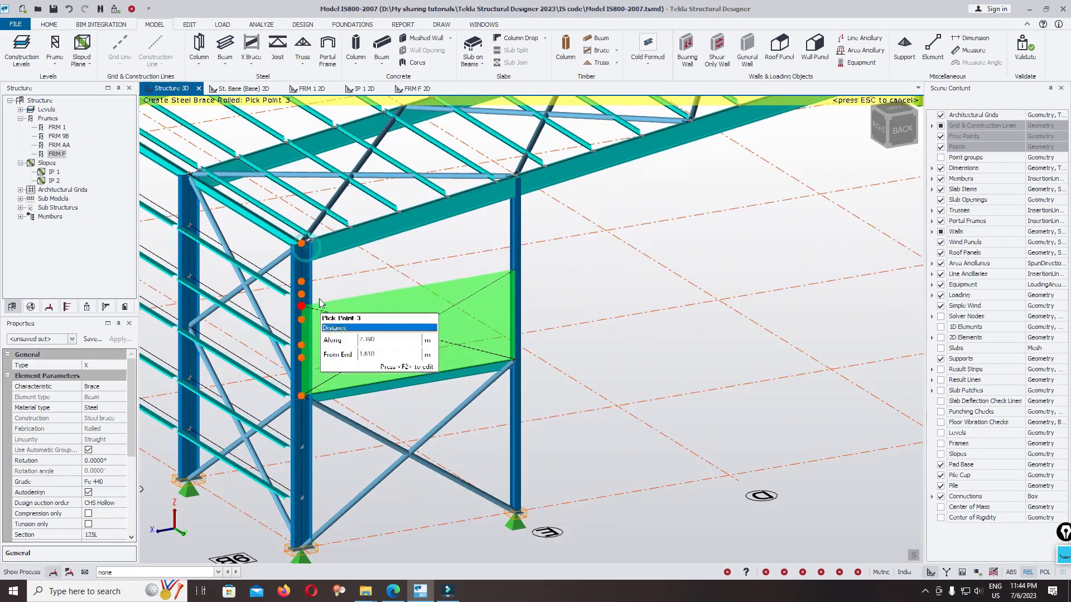
{"action": "key", "text": "Escape"}
{"action": "scroll", "coordinate": [485, 256], "scroll_direction": "up", "scroll_amount": 2}
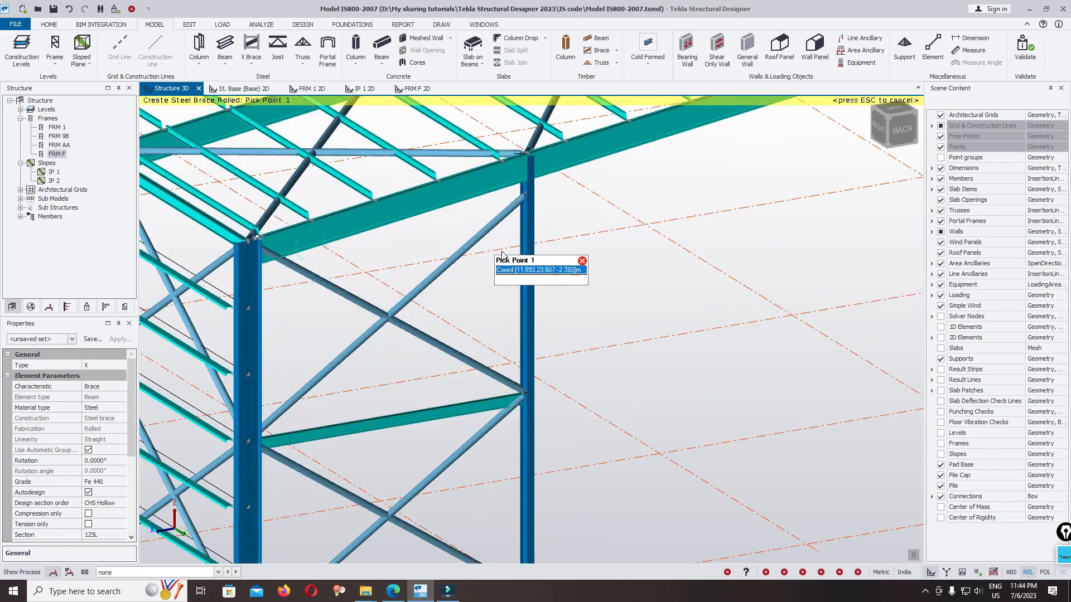
{"action": "key", "text": "Escape"}
Step: Move the upper brace's end node at column E/9B up to the rafter-column joint at 24.000, 48.000, 8.800 m
{"action": "scroll", "coordinate": [438, 274], "scroll_direction": "up", "scroll_amount": 3}
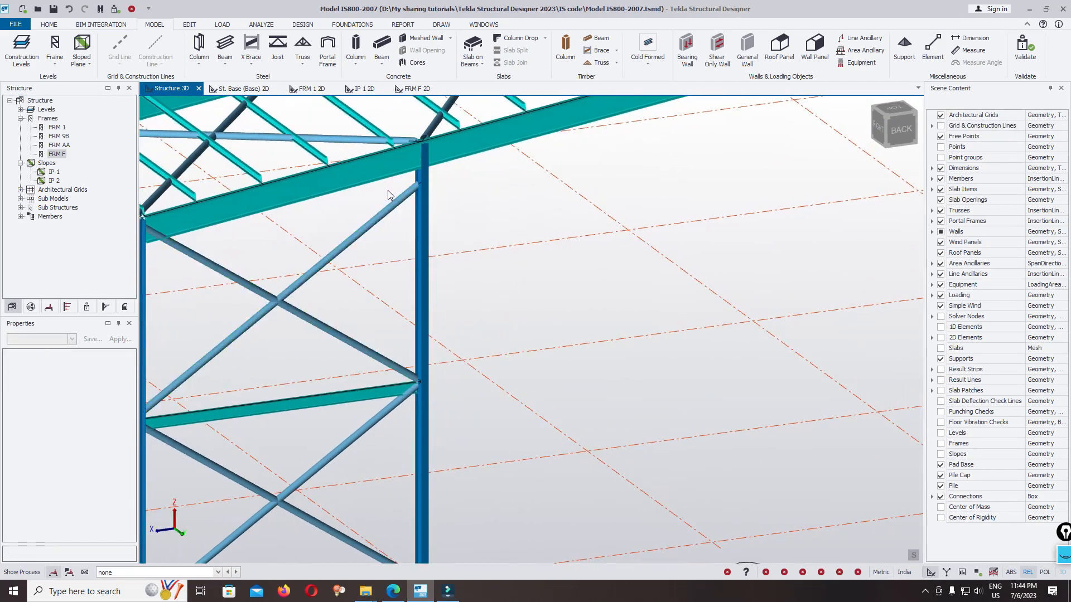
{"action": "left_click", "coordinate": [351, 237]}
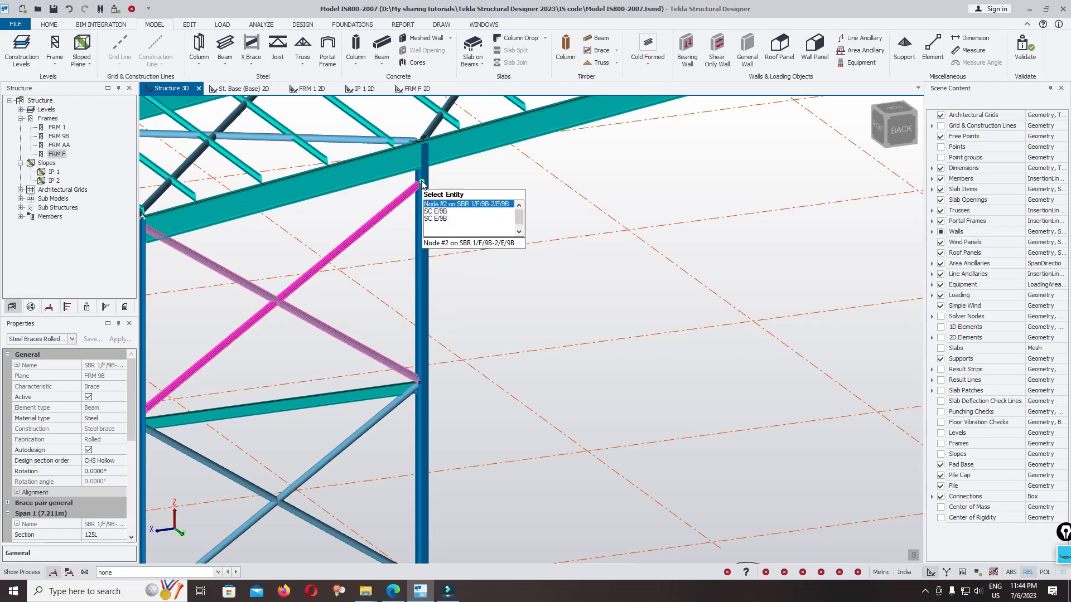
{"action": "left_click", "coordinate": [423, 184]}
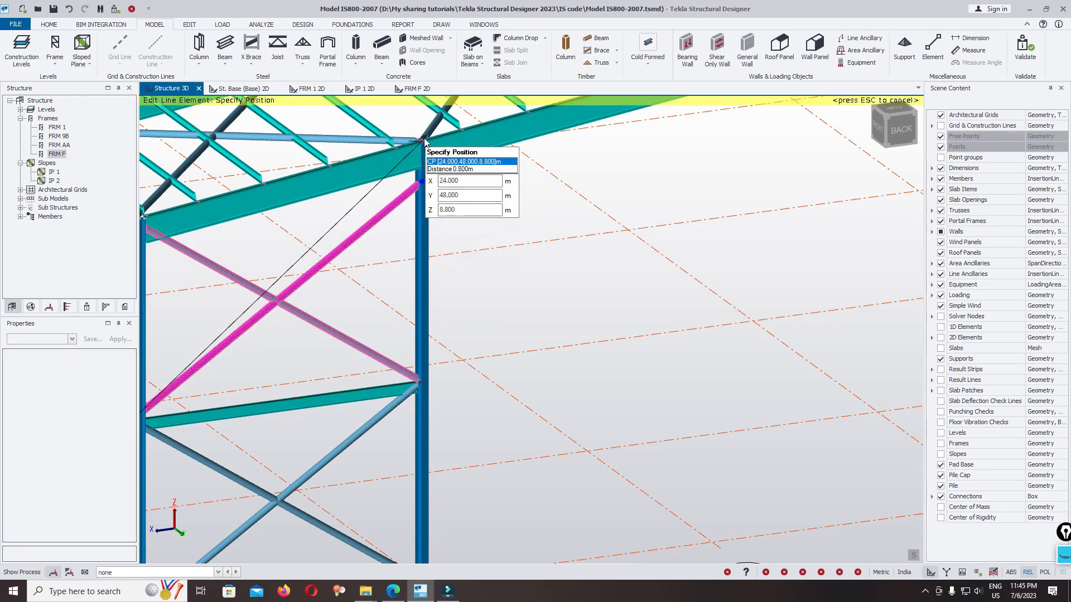
{"action": "left_click", "coordinate": [424, 141]}
Step: Select both gable brace pairs between grids E and F in frame 9B and mirror them to the opposite side, from base node F/9B to AA/9B
{"action": "scroll", "coordinate": [502, 223], "scroll_direction": "down", "scroll_amount": 5}
{"action": "scroll", "coordinate": [475, 184], "scroll_direction": "up", "scroll_amount": 6}
{"action": "scroll", "coordinate": [475, 184], "scroll_direction": "down", "scroll_amount": 4}
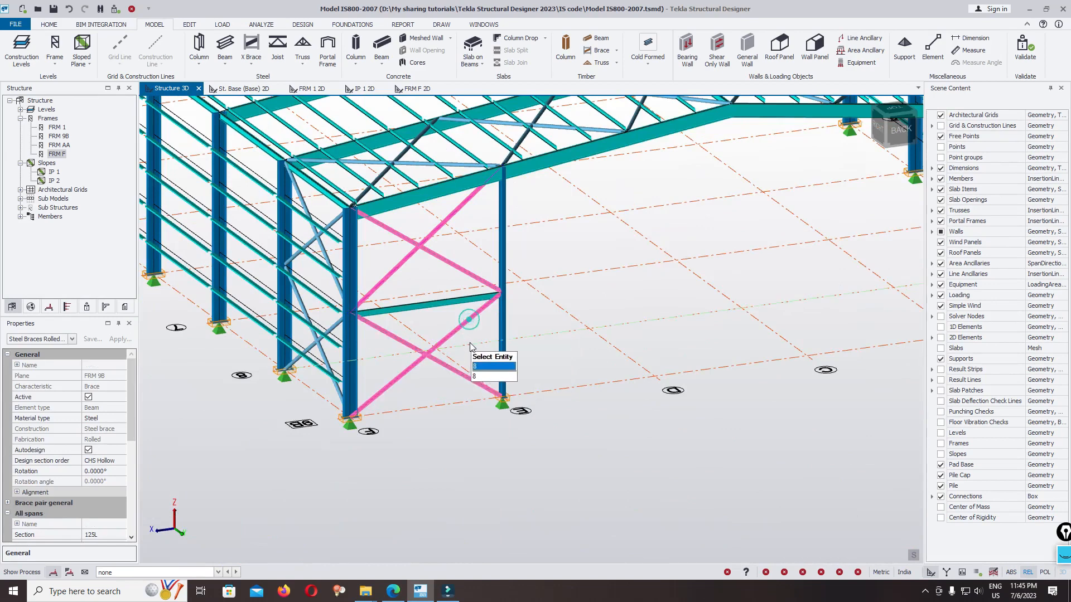
{"action": "scroll", "coordinate": [462, 336], "scroll_direction": "down", "scroll_amount": 4}
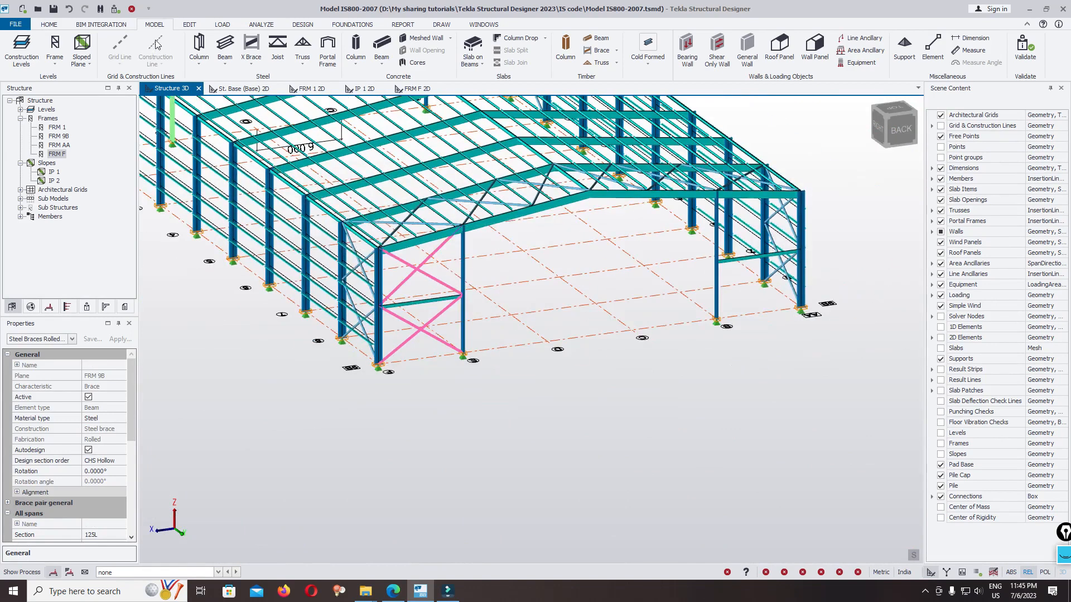
{"action": "left_click", "coordinate": [188, 25]}
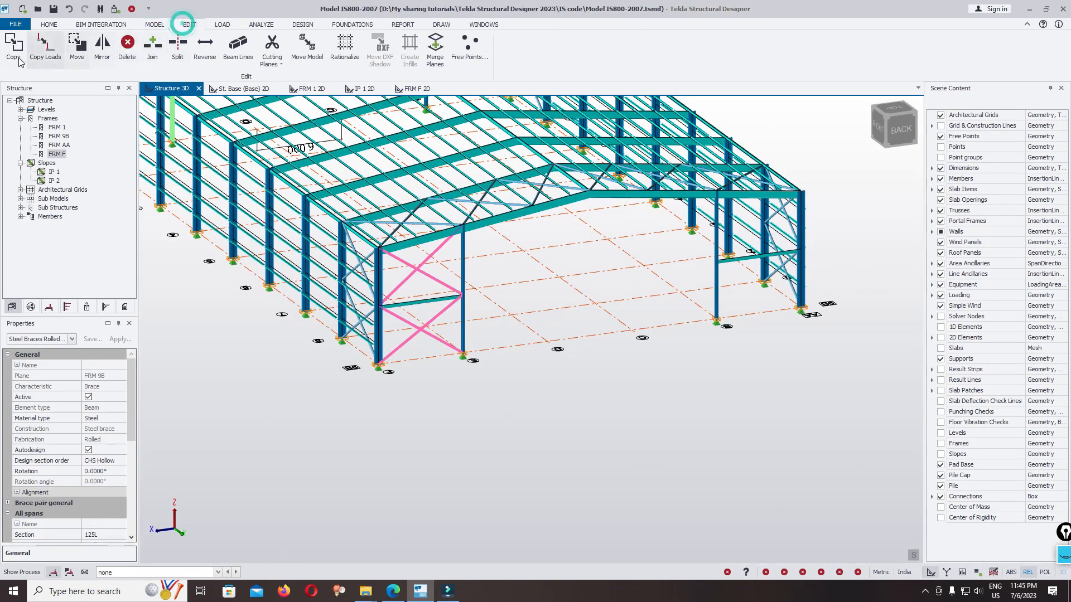
{"action": "left_click", "coordinate": [102, 48]}
{"action": "left_click", "coordinate": [378, 364]}
{"action": "left_click", "coordinate": [810, 310]}
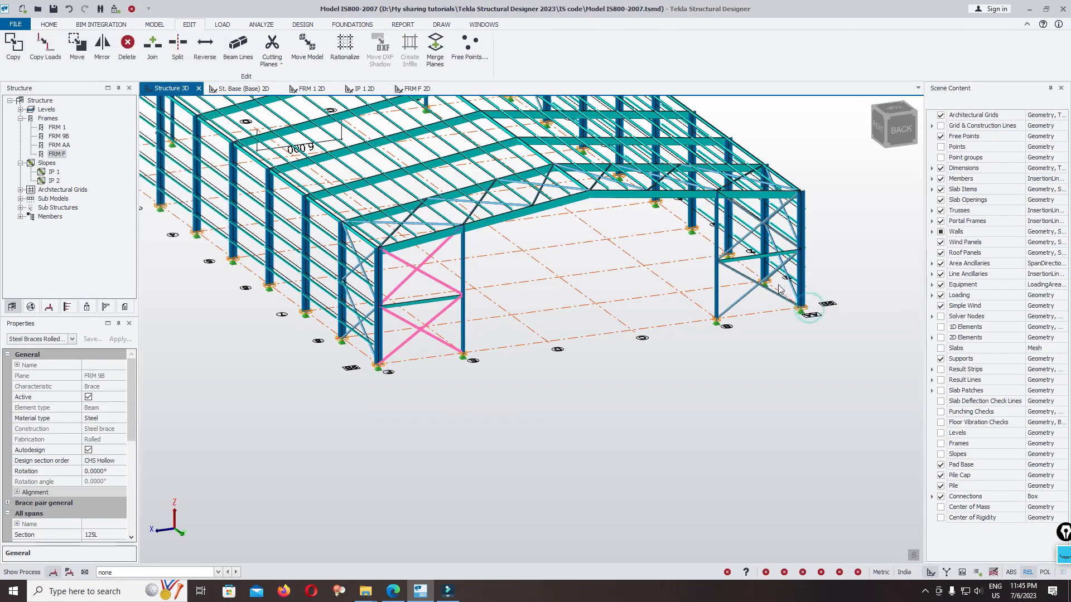
Step: Select all four brace pairs in gable frame 9B and copy them to gable frame 1, from base node AA/9B to AA/1
{"action": "middle_click_drag", "start_coordinate": [779, 386], "coordinate": [648, 345]}
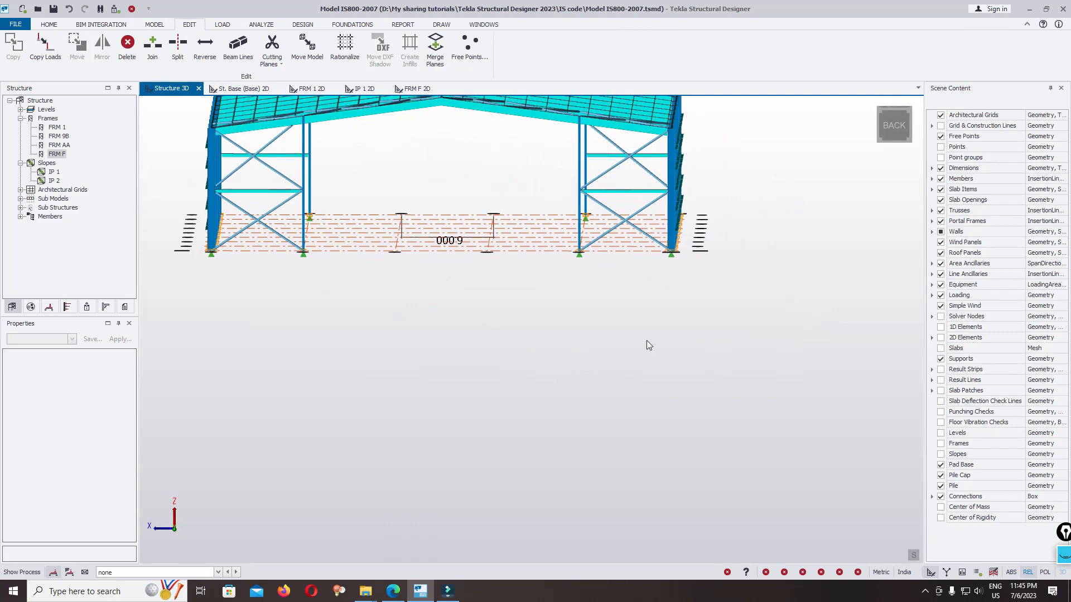
{"action": "left_click", "coordinate": [278, 150]}
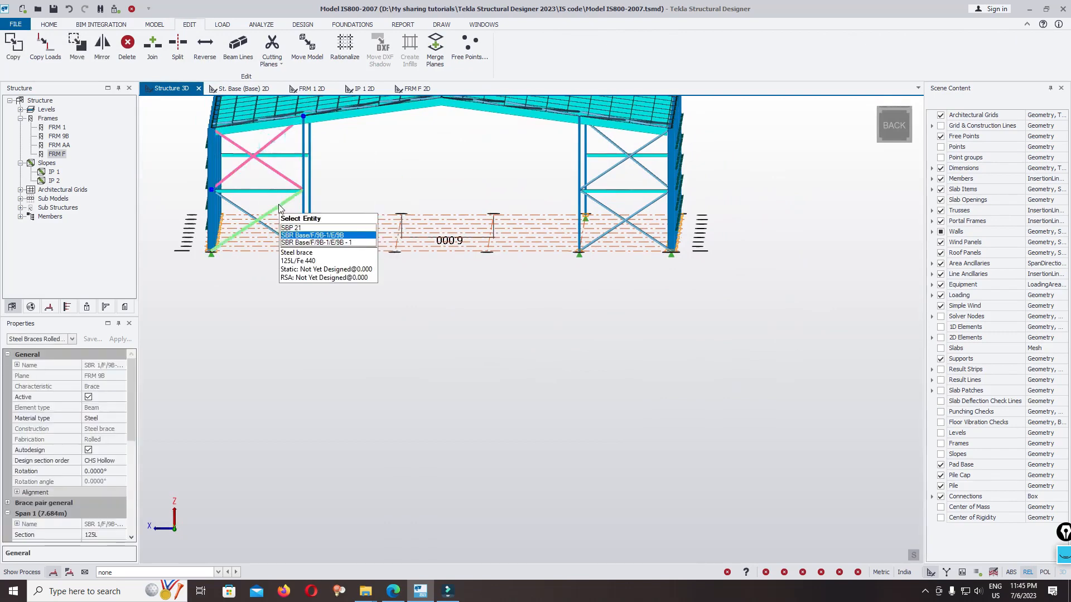
{"action": "left_click", "coordinate": [635, 209]}
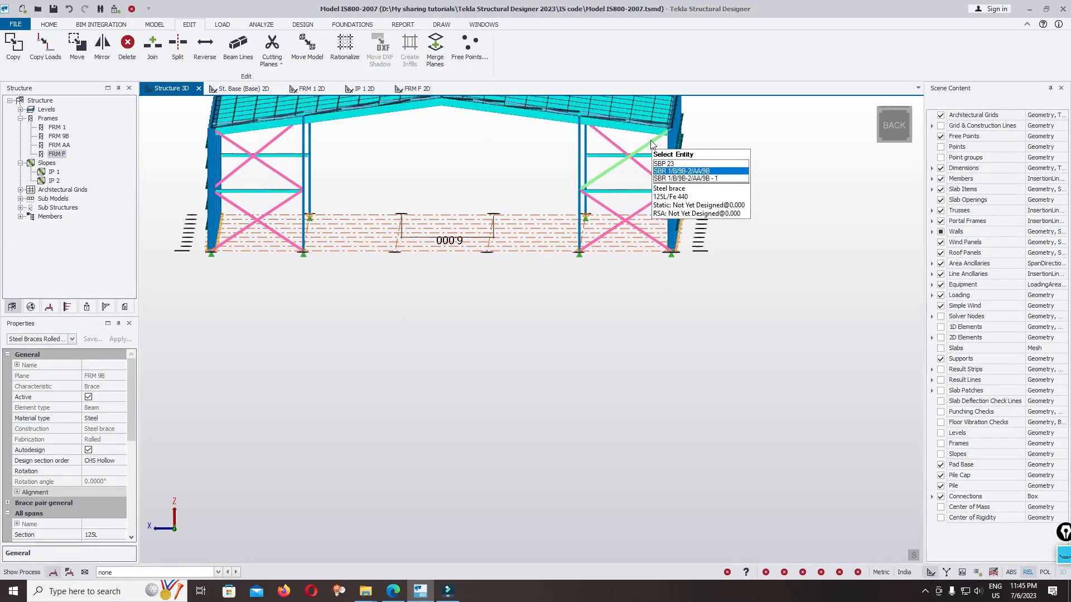
{"action": "scroll", "coordinate": [650, 140], "scroll_direction": "down", "scroll_amount": 2}
{"action": "right_click_drag", "start_coordinate": [759, 266], "coordinate": [579, 328]}
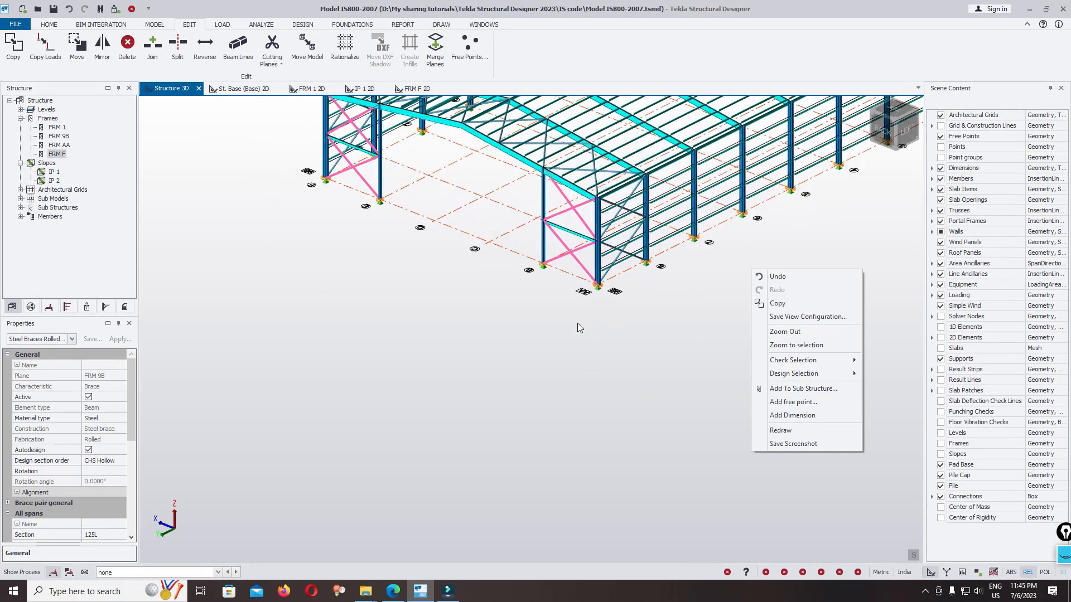
{"action": "left_click", "coordinate": [777, 303]}
{"action": "left_click", "coordinate": [597, 285]}
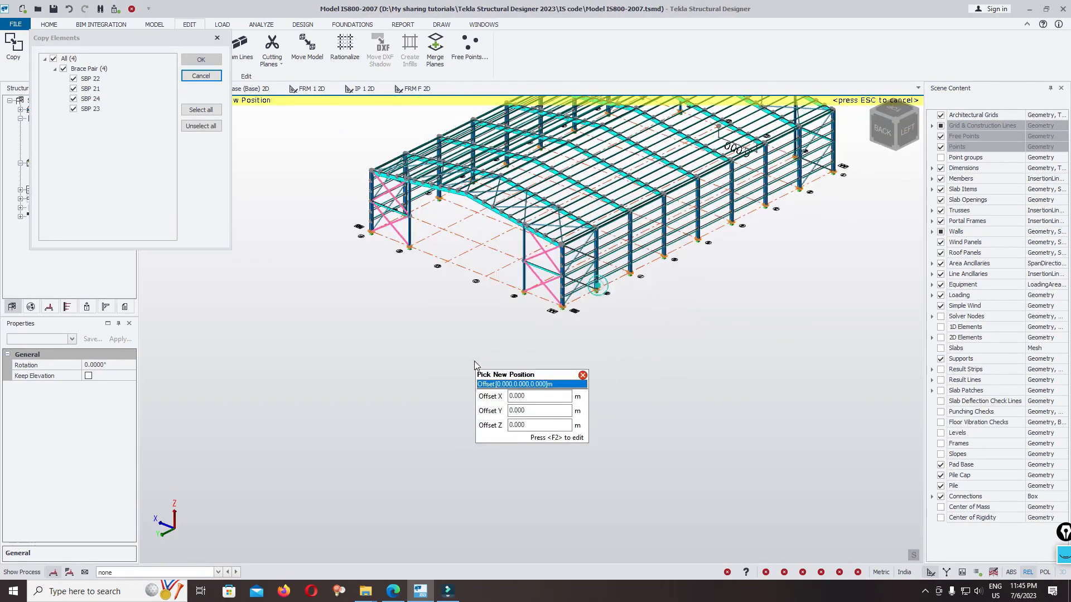
{"action": "scroll", "coordinate": [859, 211], "scroll_direction": "up", "scroll_amount": 3}
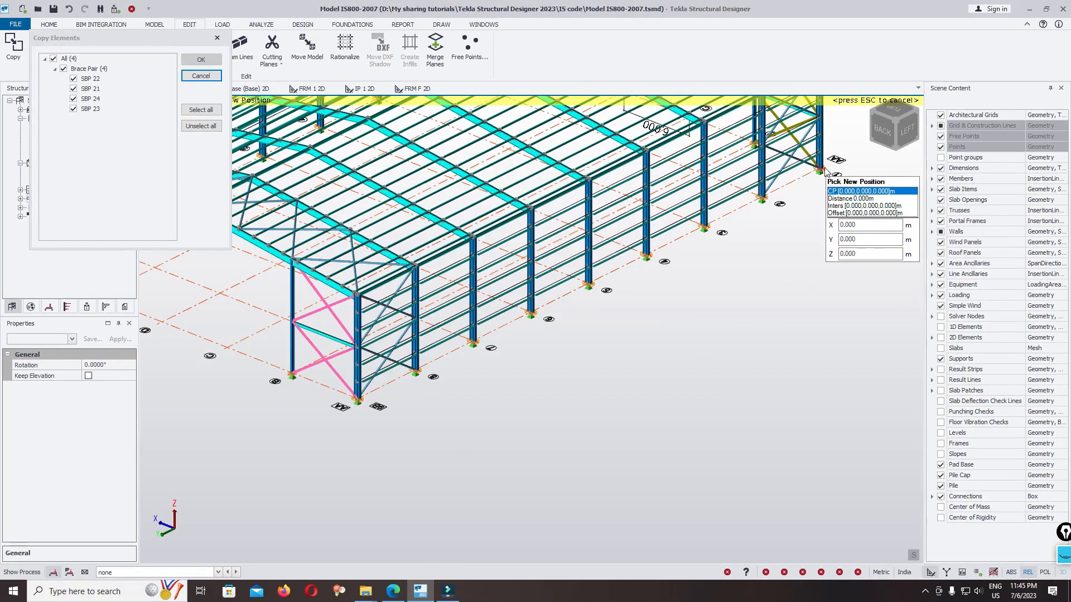
{"action": "scroll", "coordinate": [824, 167], "scroll_direction": "down", "scroll_amount": 2}
{"action": "scroll", "coordinate": [754, 394], "scroll_direction": "down", "scroll_amount": 1}
{"action": "key", "text": "Escape"}
{"action": "key", "text": "Escape"}
Step: Delete the dimension between grids C and D in front of gable frame 1
{"action": "scroll", "coordinate": [607, 392], "scroll_direction": "down", "scroll_amount": 4}
{"action": "right_click_drag", "start_coordinate": [445, 416], "coordinate": [482, 292]}
{"action": "scroll", "coordinate": [268, 299], "scroll_direction": "up", "scroll_amount": 5}
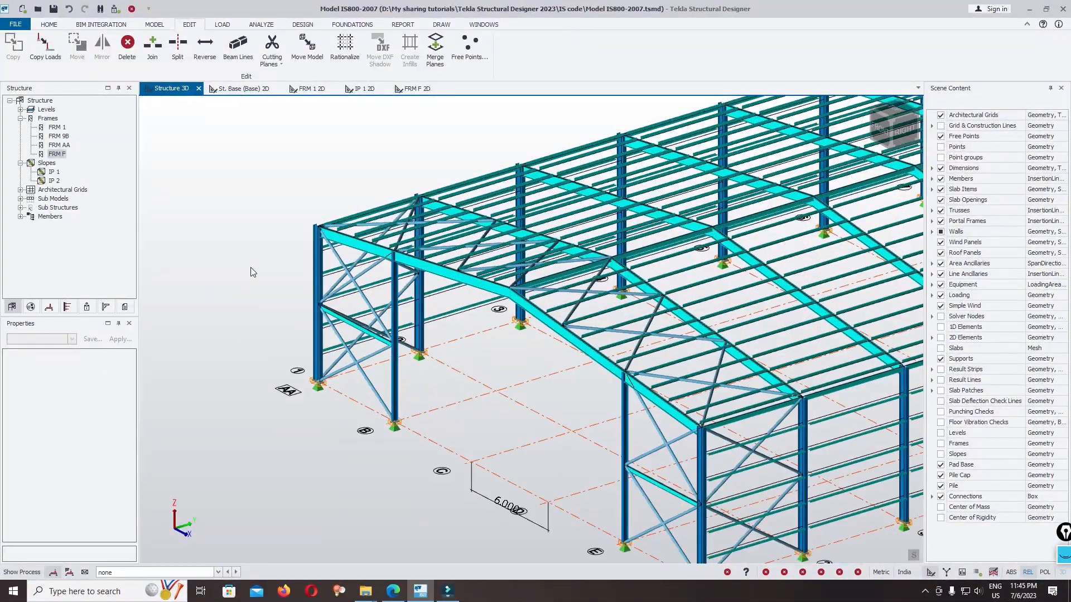
{"action": "scroll", "coordinate": [346, 198], "scroll_direction": "down", "scroll_amount": 3}
{"action": "scroll", "coordinate": [318, 234], "scroll_direction": "up", "scroll_amount": 4}
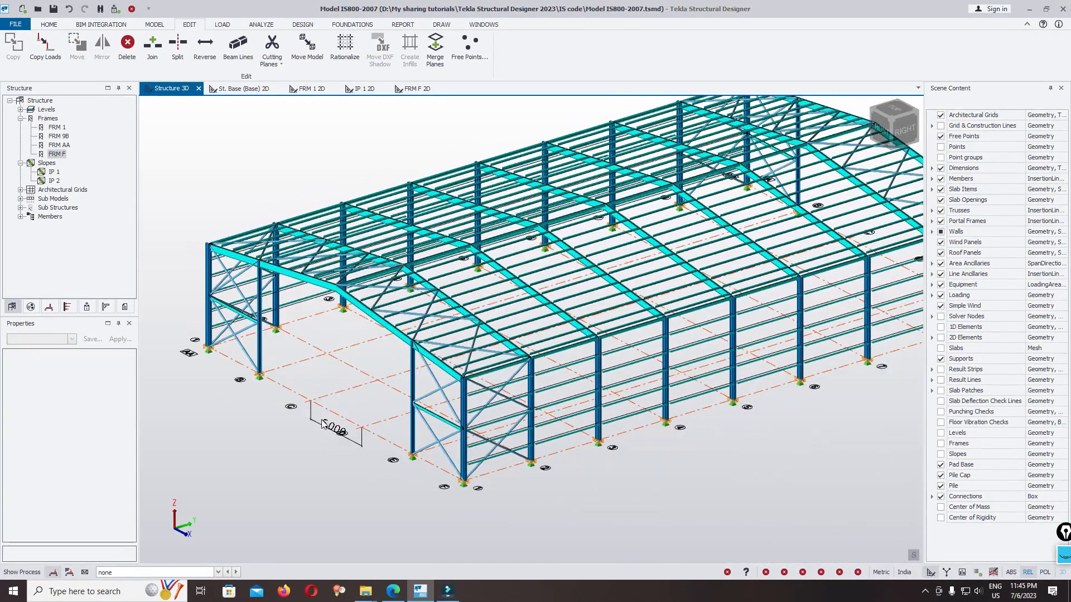
{"action": "key", "text": "Delete"}
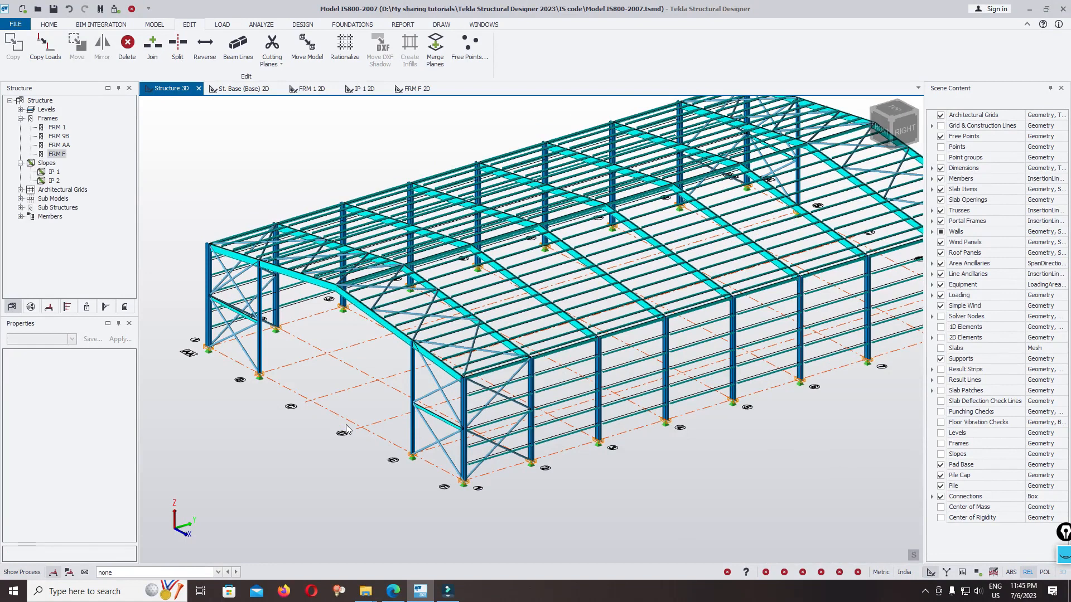